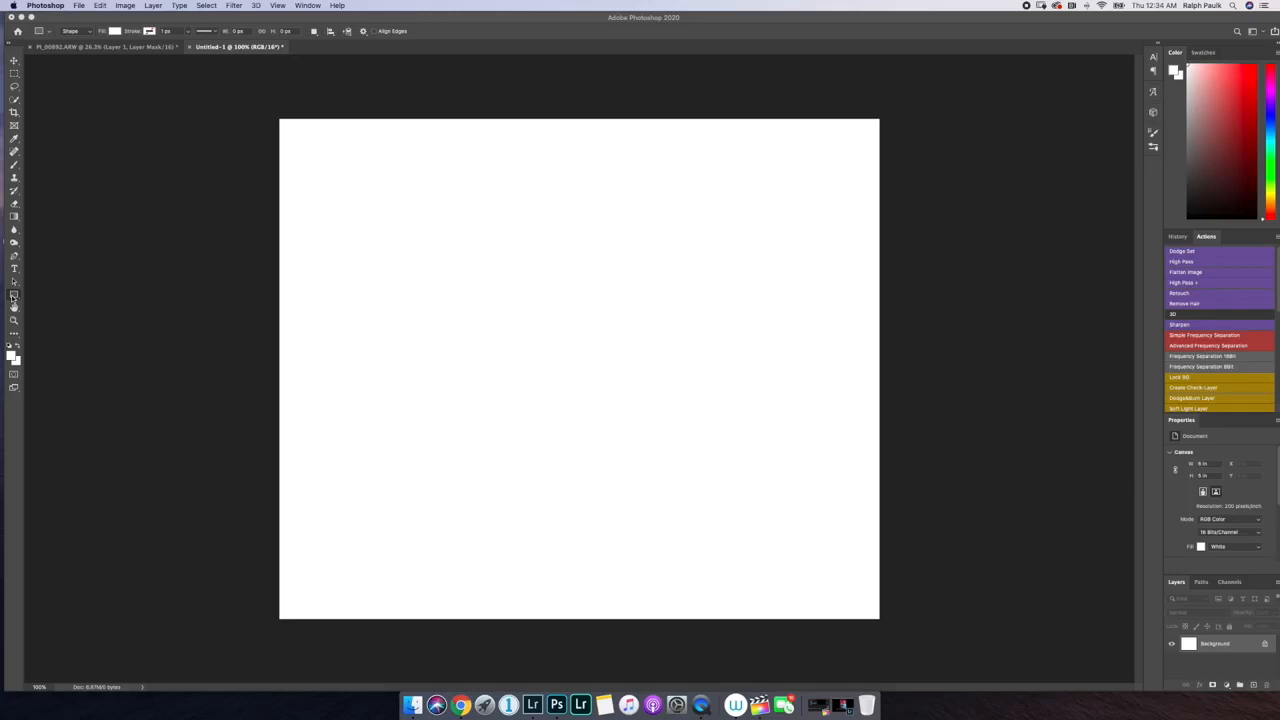
# - Draw a square shape of about 759 × 759 px on the canvas with the Rectangle tool
pyautogui.click(13, 296)
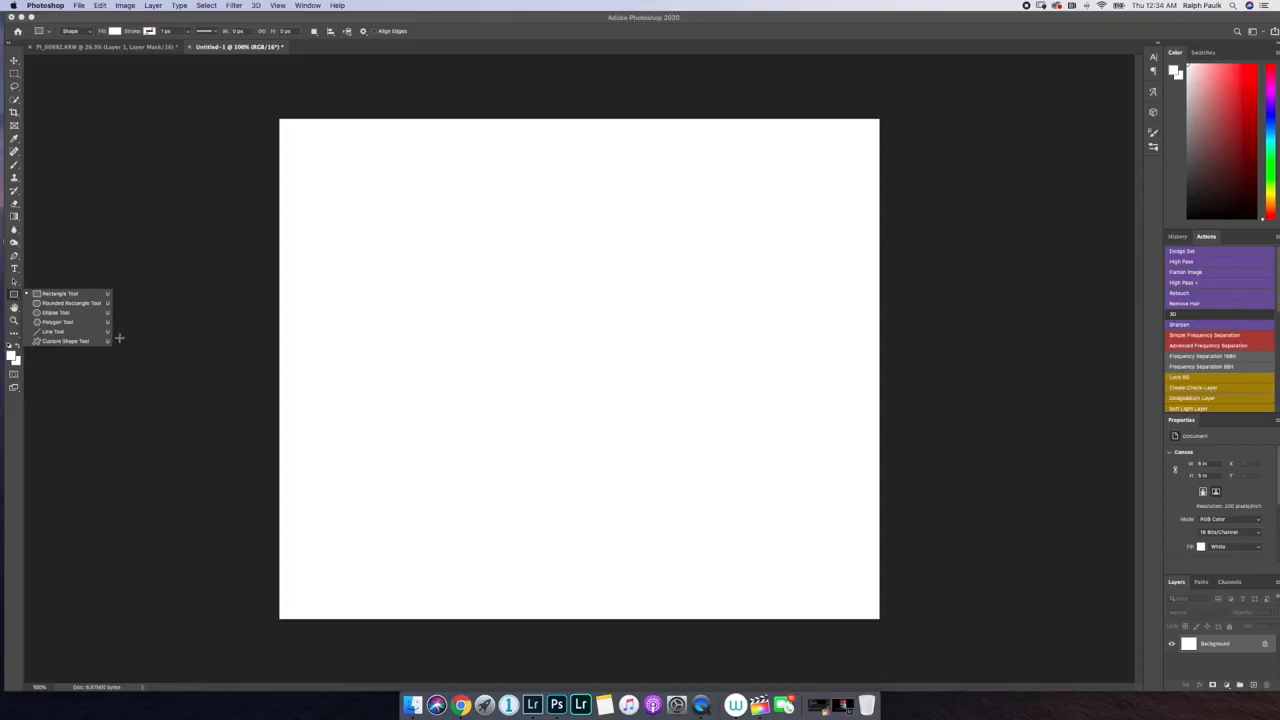
pyautogui.click(66, 293)
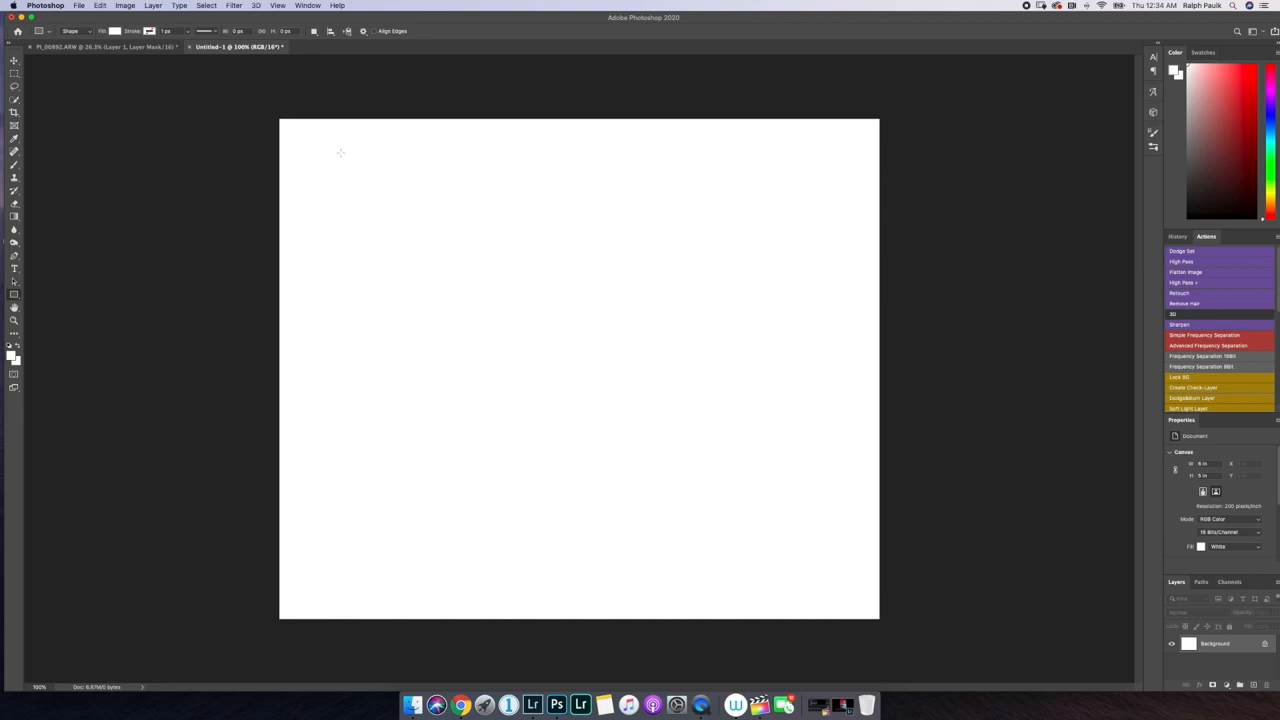
pyautogui.moveTo(340, 152); pyautogui.dragTo(796, 533)
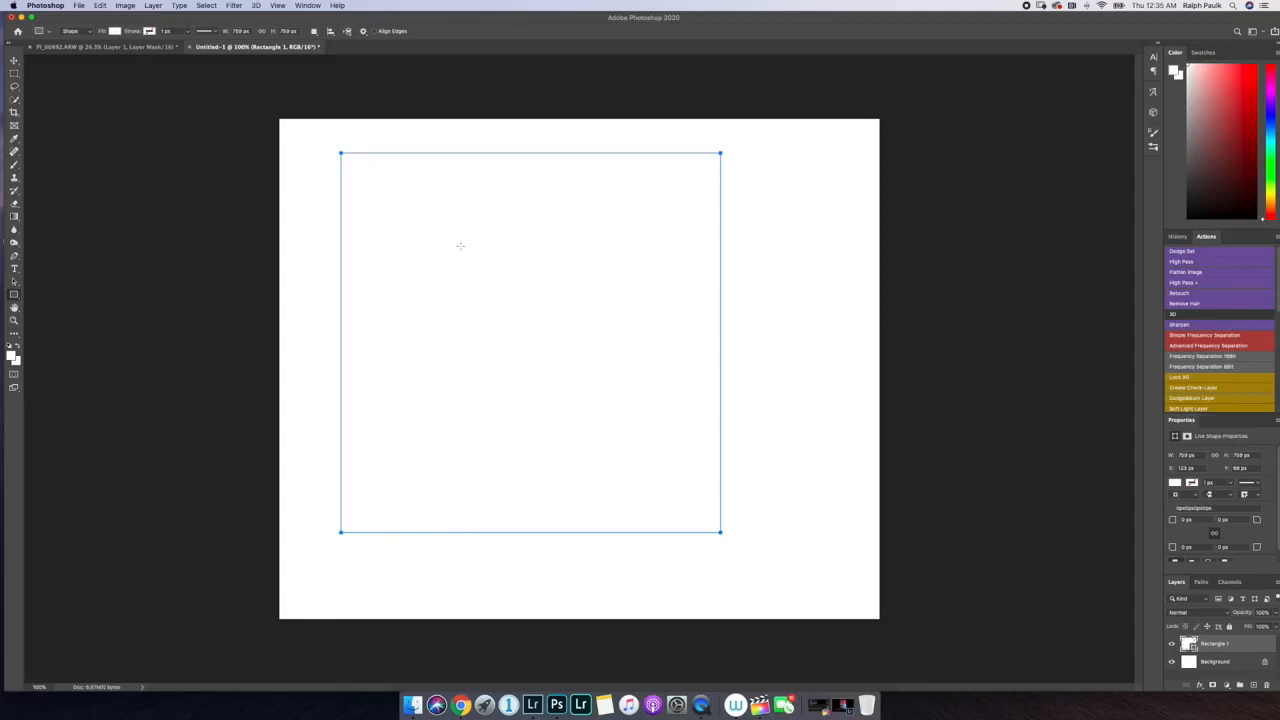
# - Change the square's fill to a custom medium blue-violet color
pyautogui.click(113, 34)
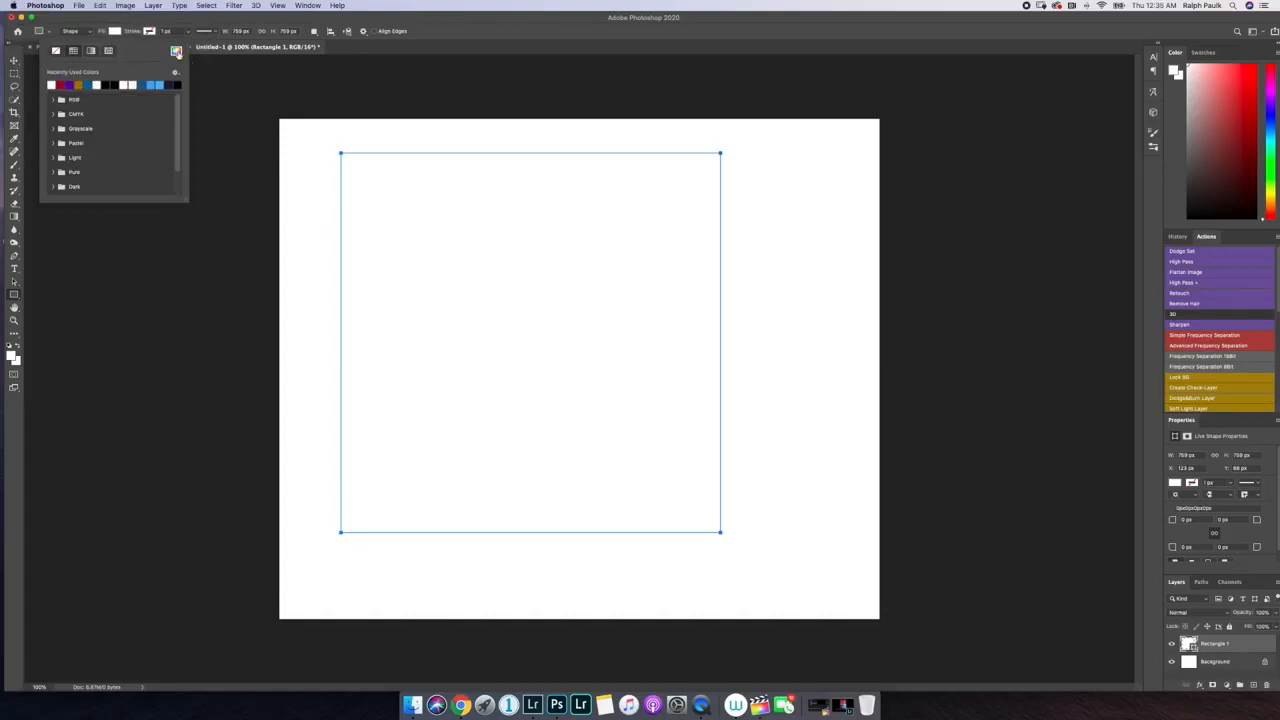
pyautogui.click(176, 51)
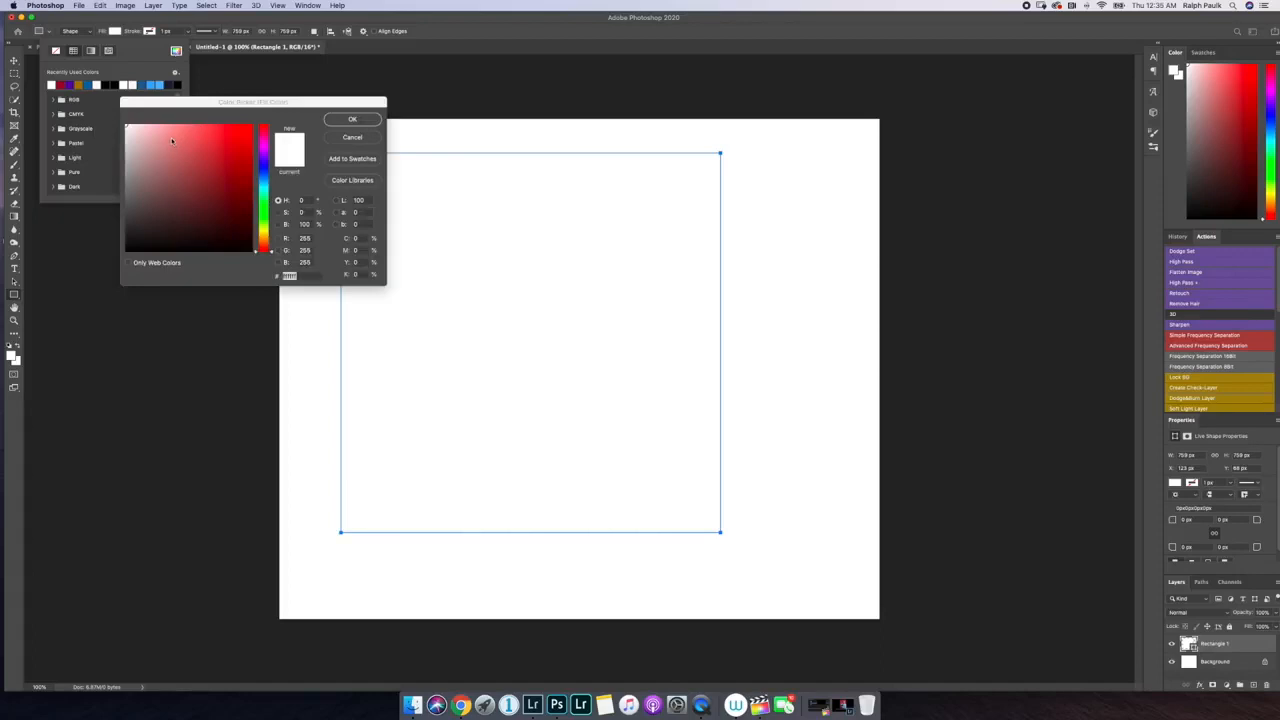
pyautogui.moveTo(220, 137)
pyautogui.mouseDown()
pyautogui.moveTo(194, 184)
pyautogui.moveTo(205, 211)
pyautogui.moveTo(187, 148)
pyautogui.mouseUp()
pyautogui.click(265, 210)
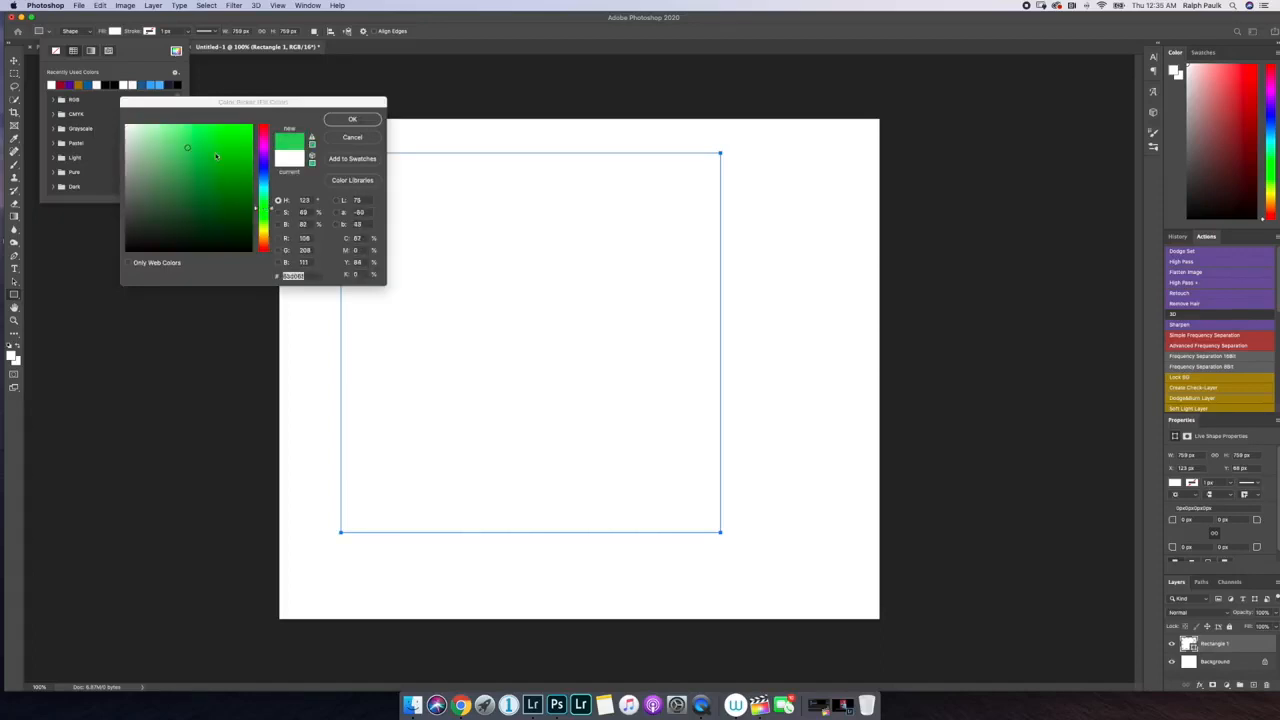
pyautogui.click(265, 166)
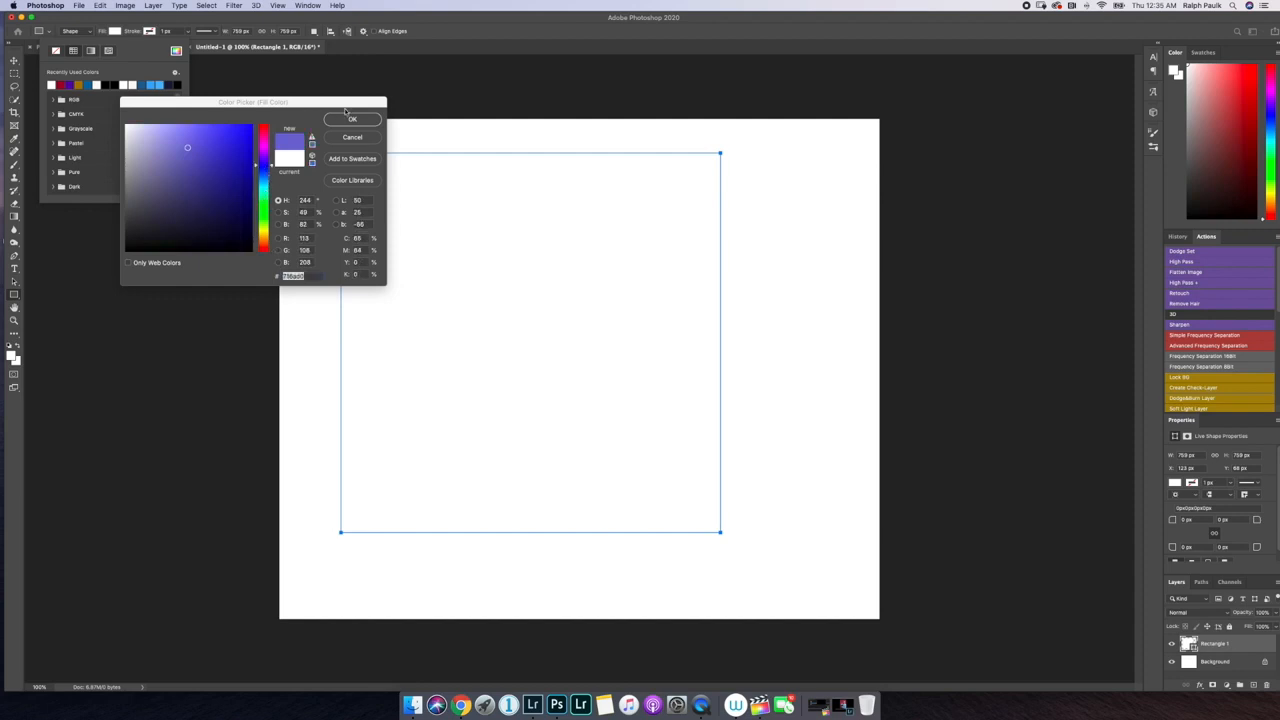
pyautogui.click(157, 187)
pyautogui.moveTo(204, 203)
pyautogui.mouseDown()
pyautogui.moveTo(204, 218)
pyautogui.moveTo(186, 162)
pyautogui.mouseUp()
pyautogui.click(348, 121)
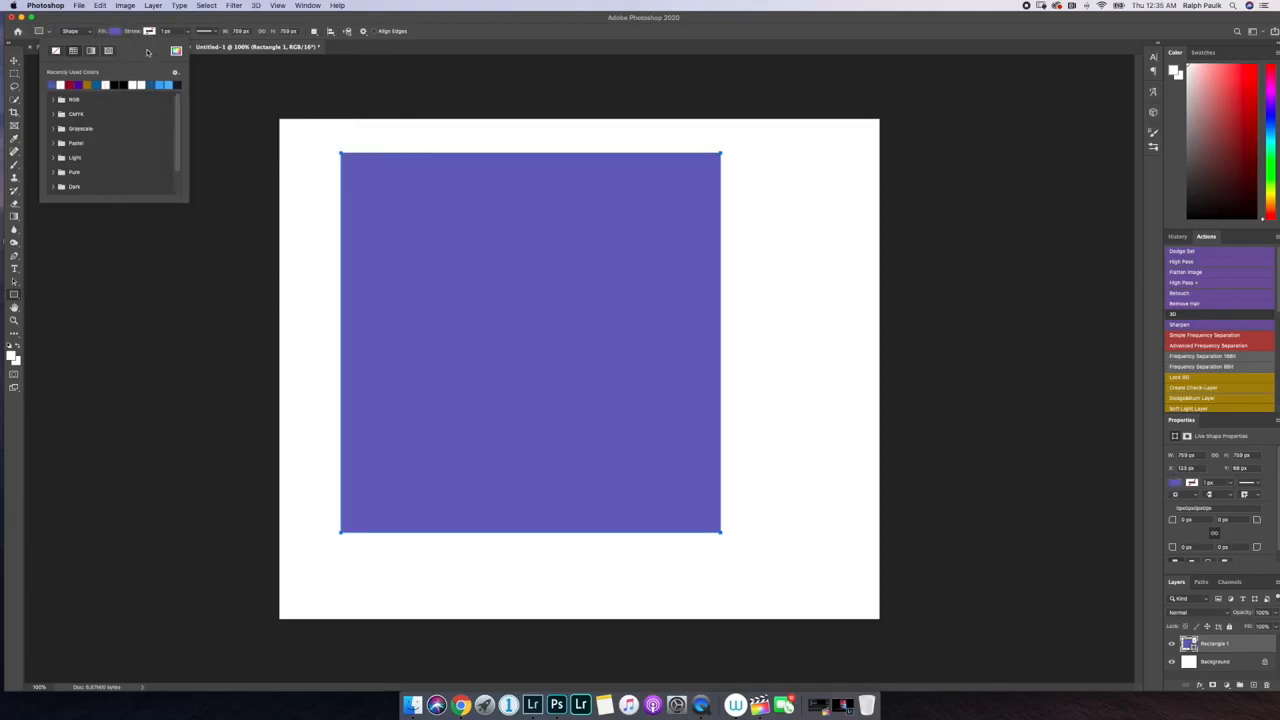
pyautogui.click(138, 24)
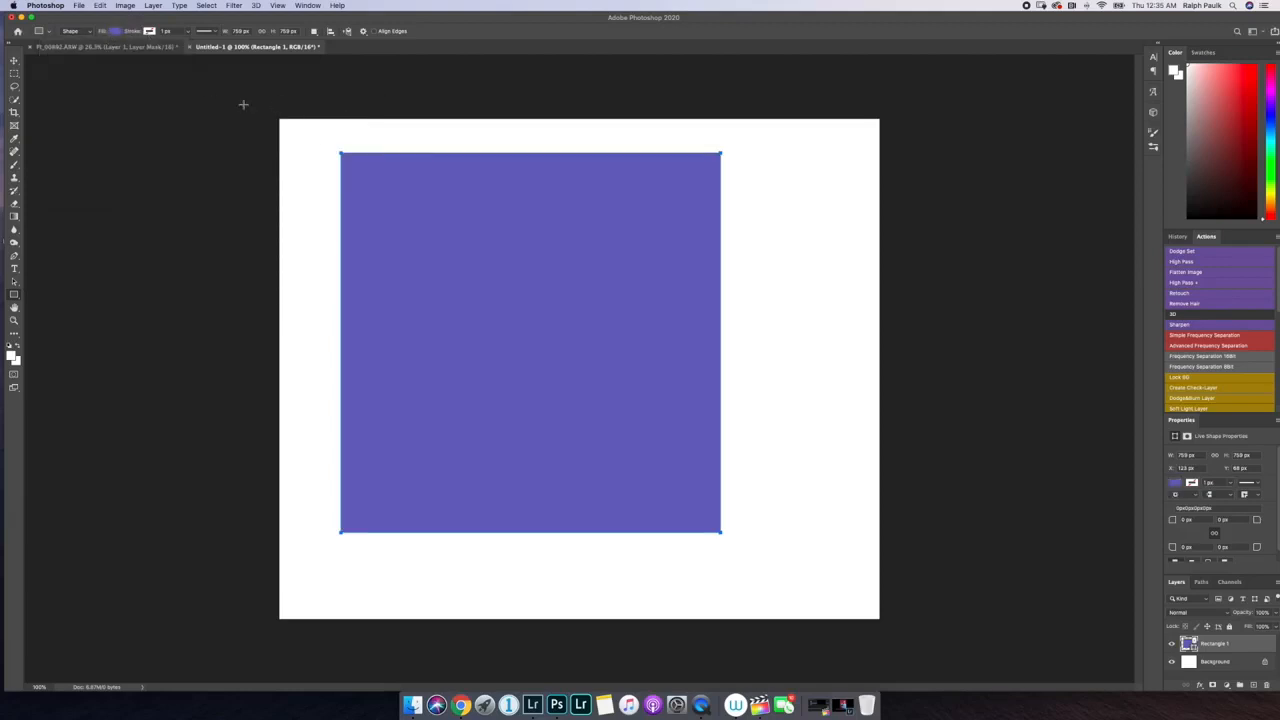
# - Give the square a bright red stroke using a custom color
pyautogui.click(149, 31)
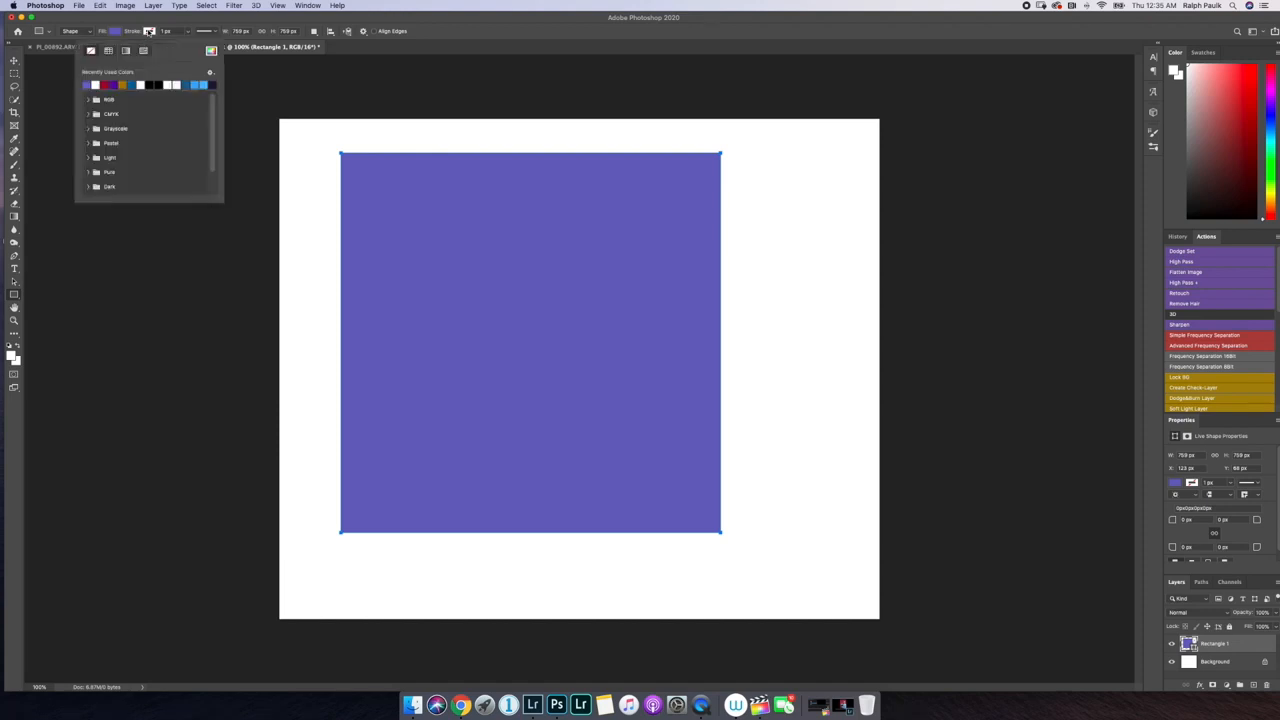
pyautogui.click(149, 31)
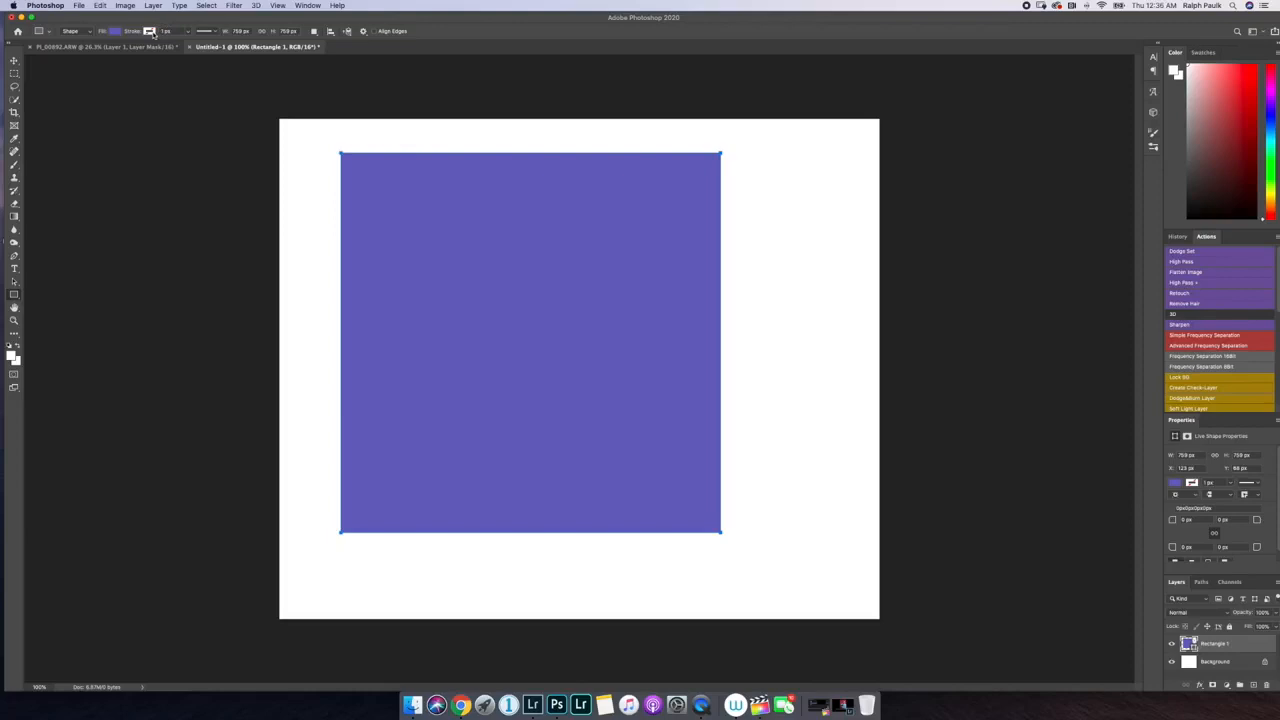
pyautogui.click(150, 31)
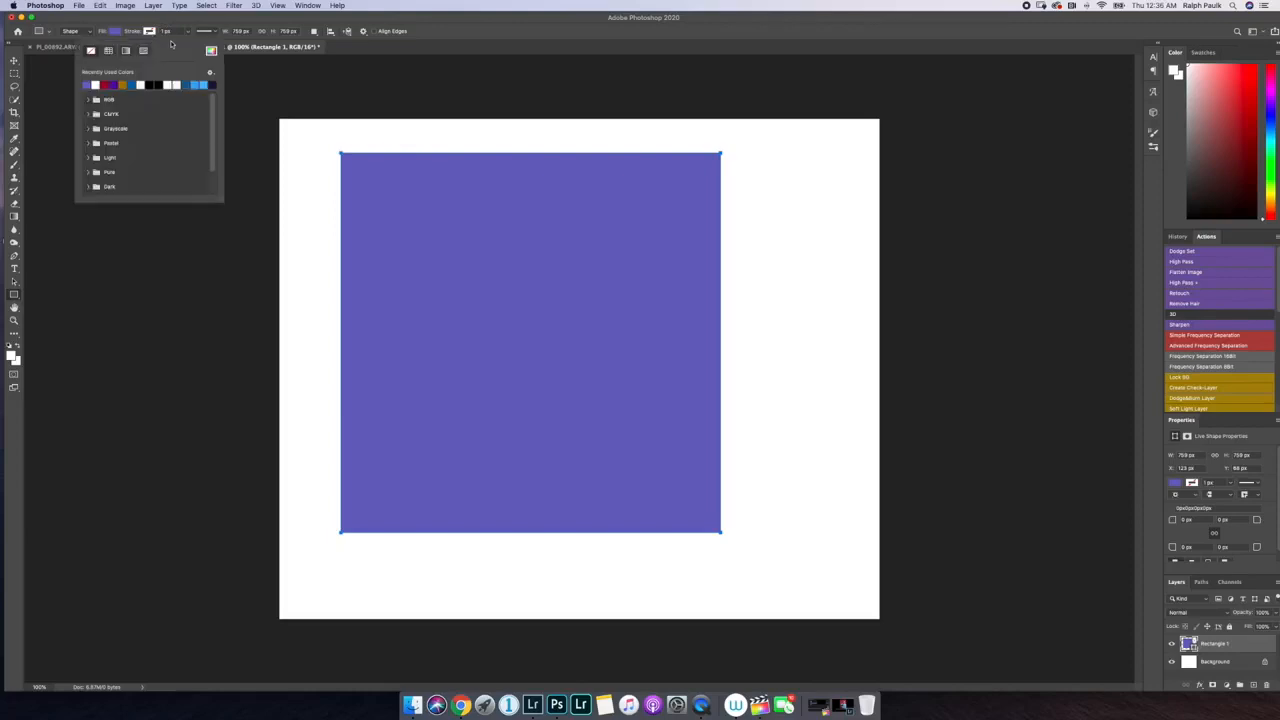
pyautogui.click(210, 52)
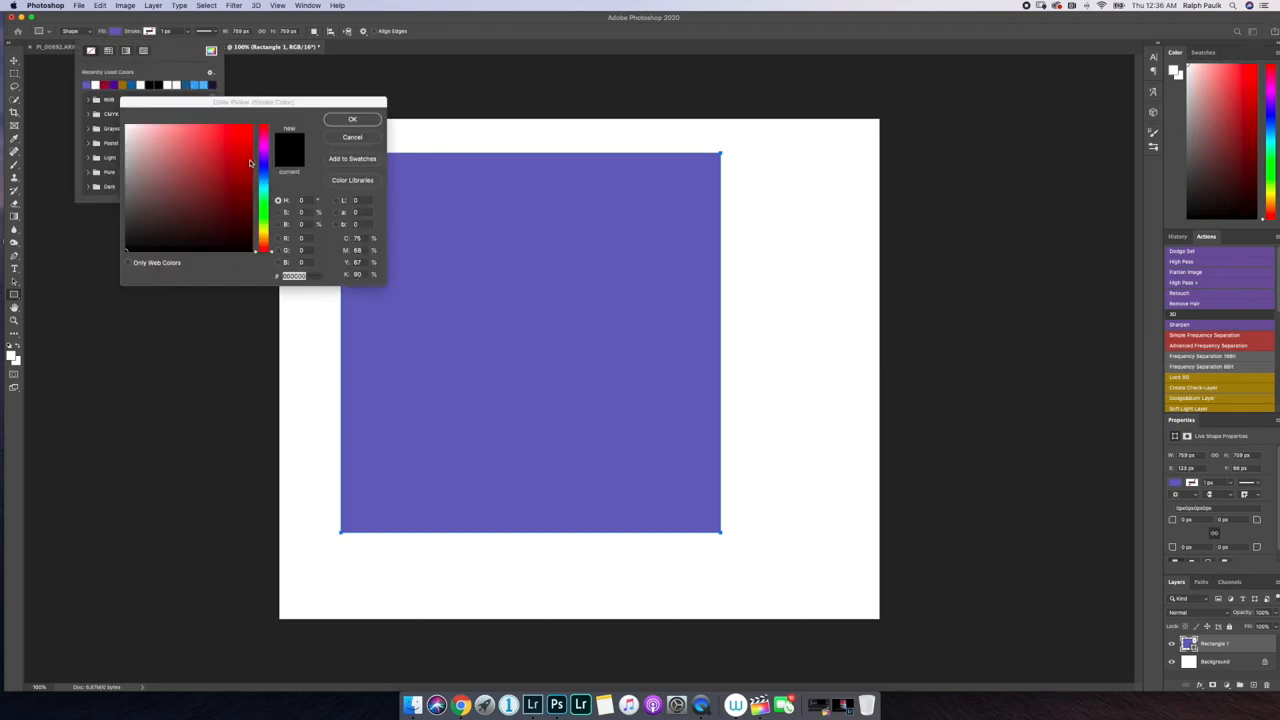
pyautogui.moveTo(250, 158); pyautogui.dragTo(247, 127)
pyautogui.click(331, 118)
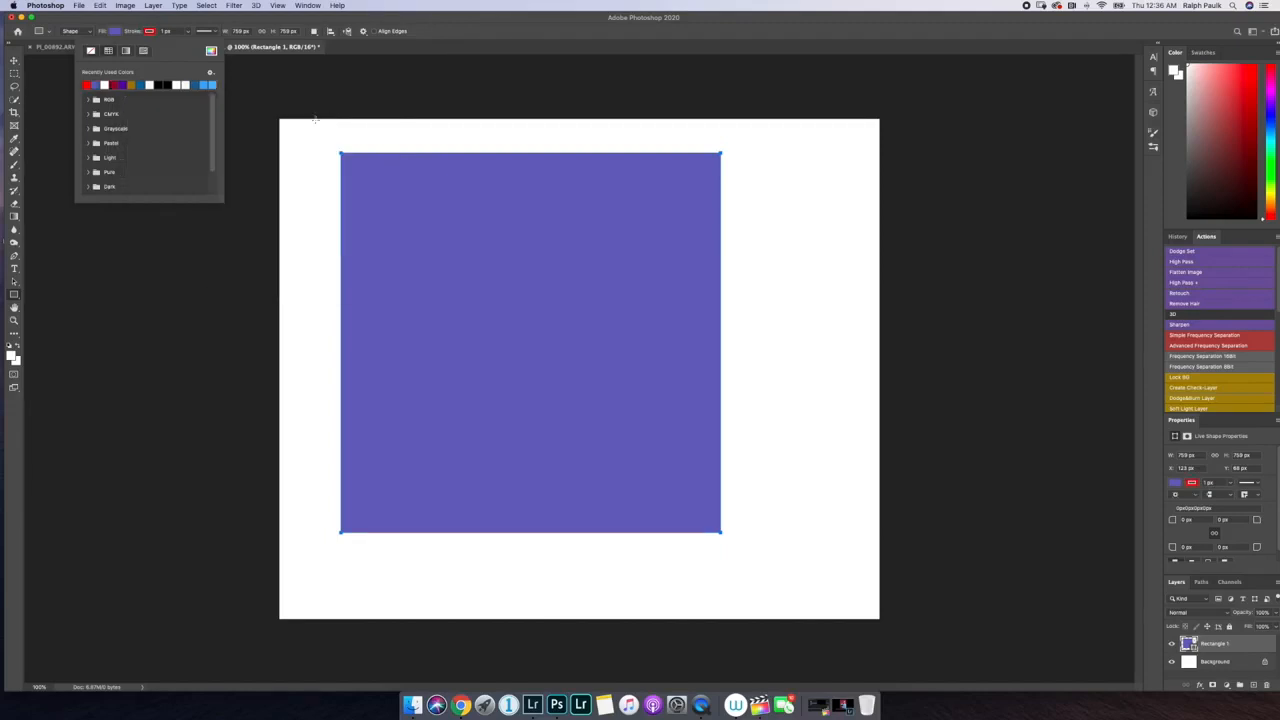
pyautogui.click(188, 29)
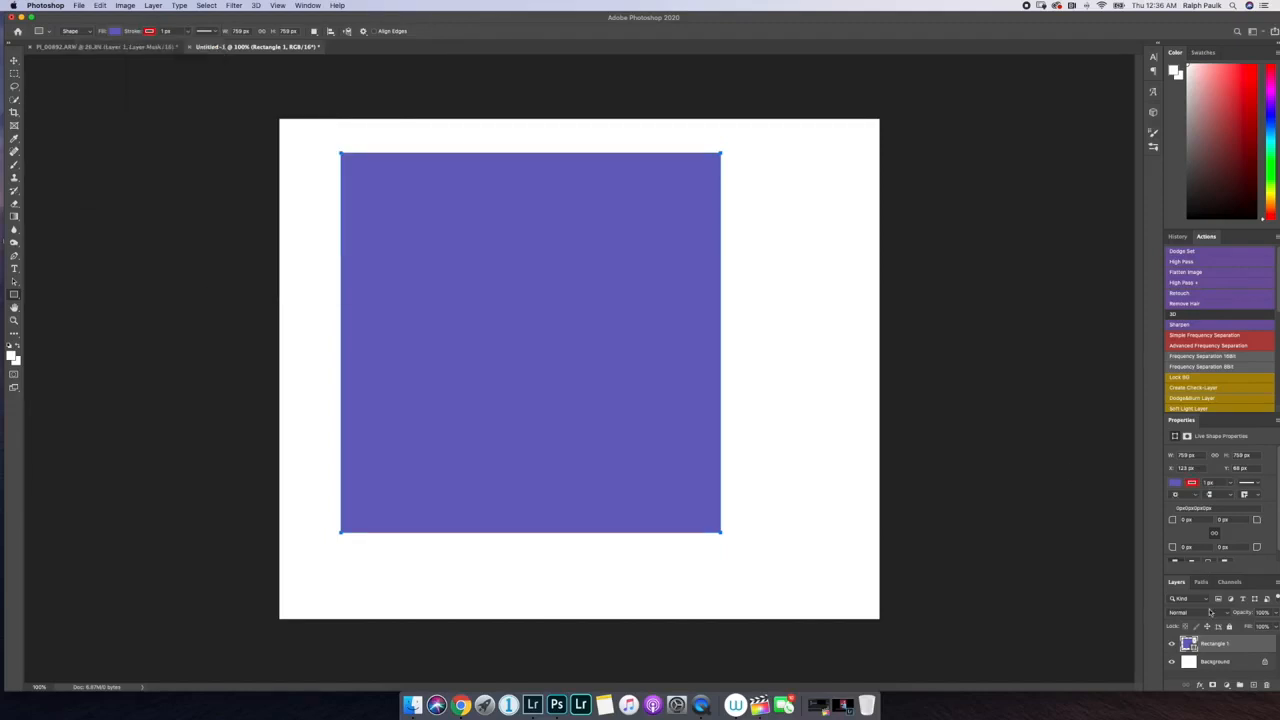
# - Select the Background layer and examine the square's thin red stroke up close along its edges and corner
pyautogui.click(1224, 666)
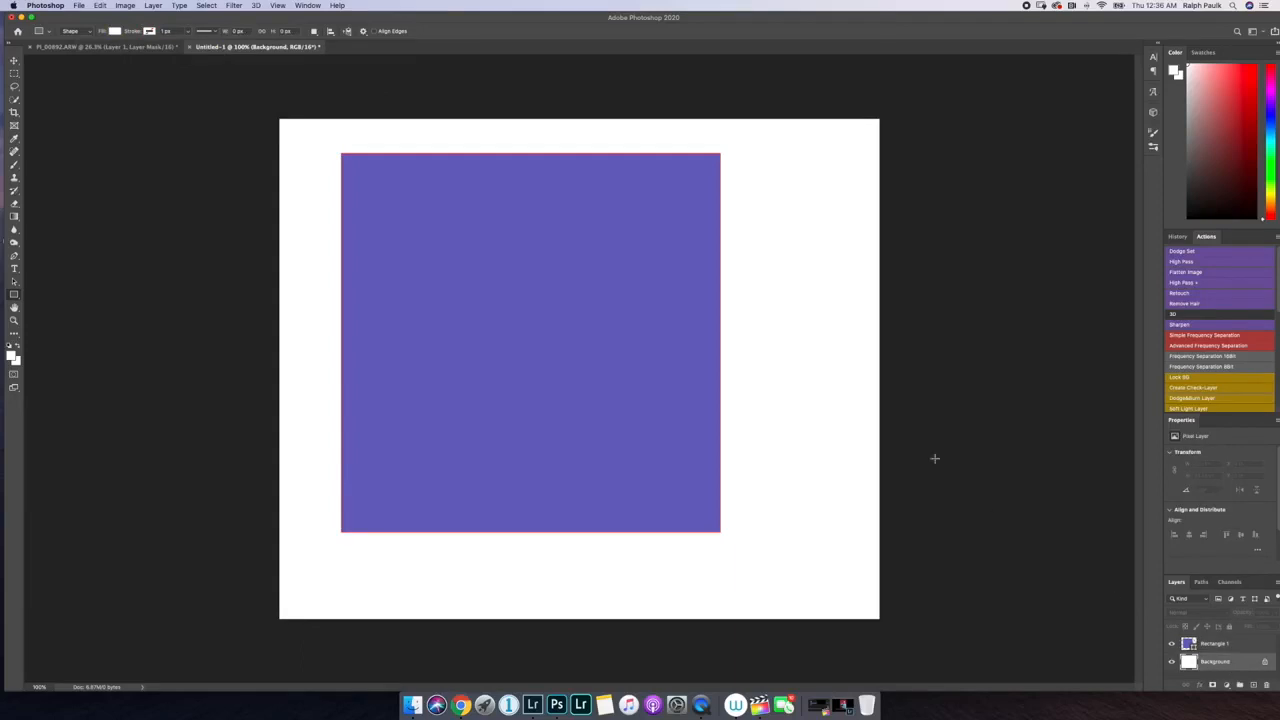
pyautogui.scroll(8, 659, 147)
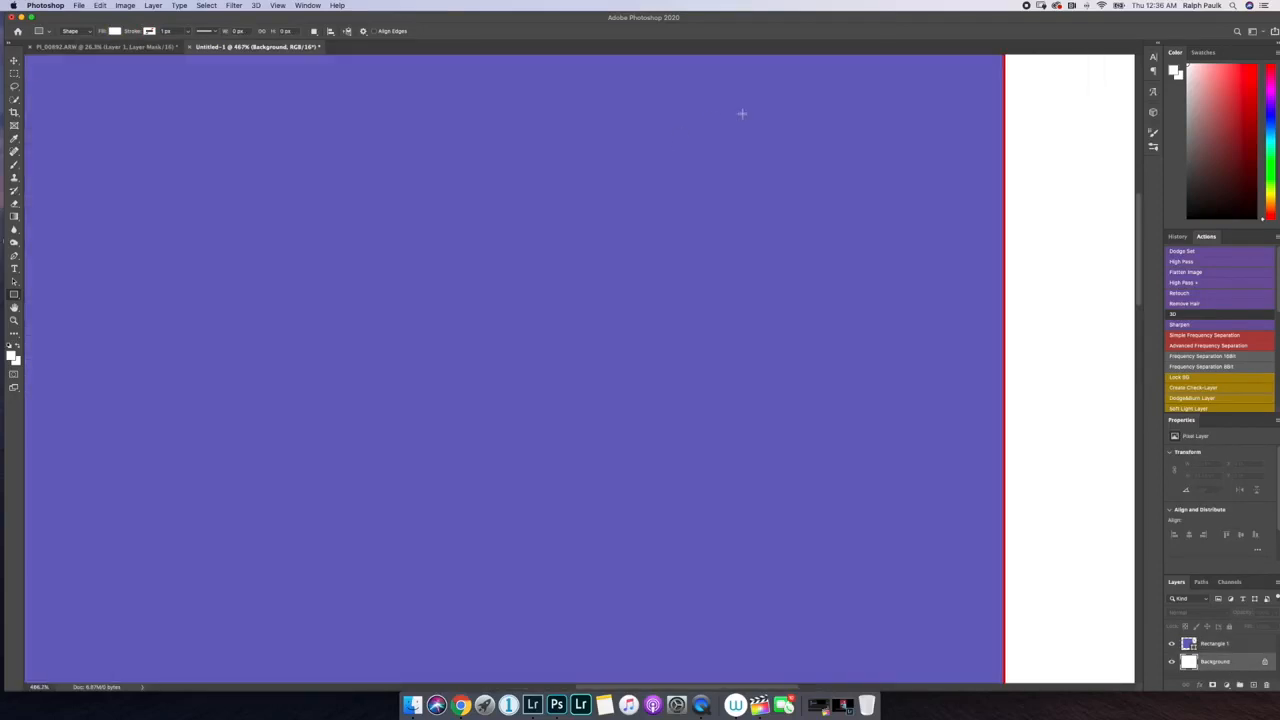
pyautogui.scroll(5, 743, 114)
pyautogui.scroll(3, 754, 128)
pyautogui.scroll(-3, 749, 206)
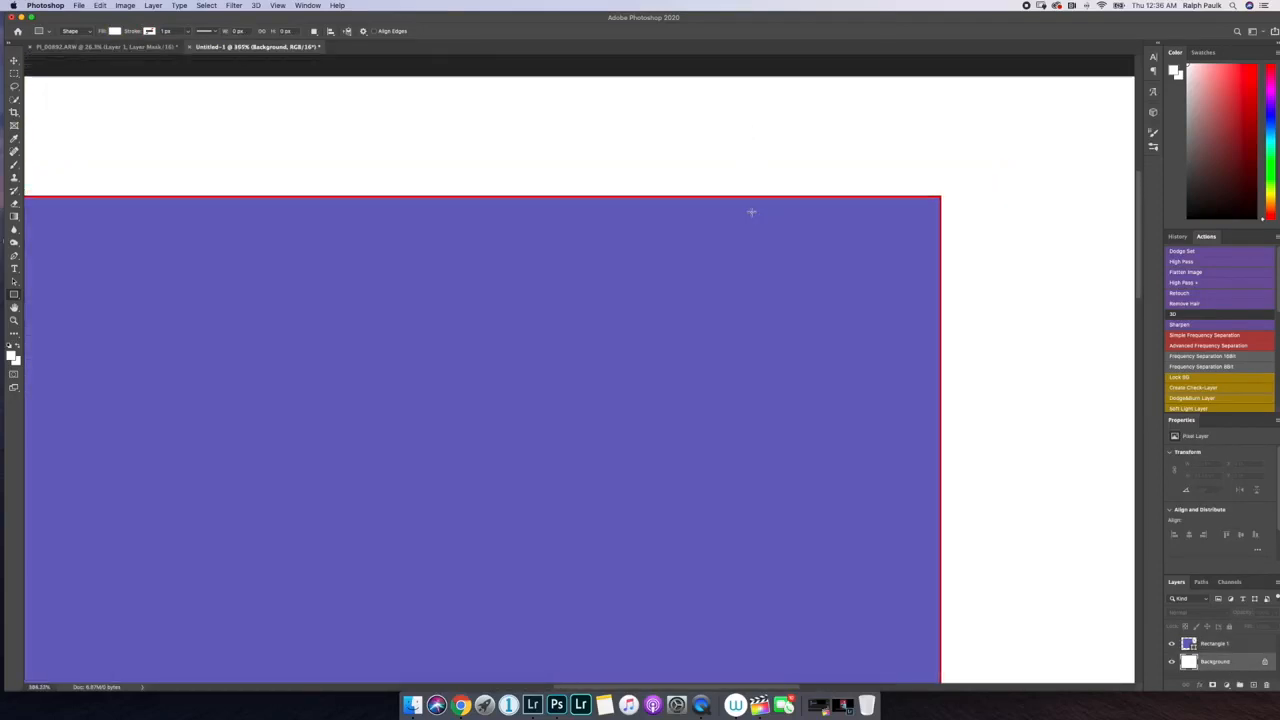
pyautogui.scroll(-8, 752, 210)
pyautogui.scroll(5, 740, 216)
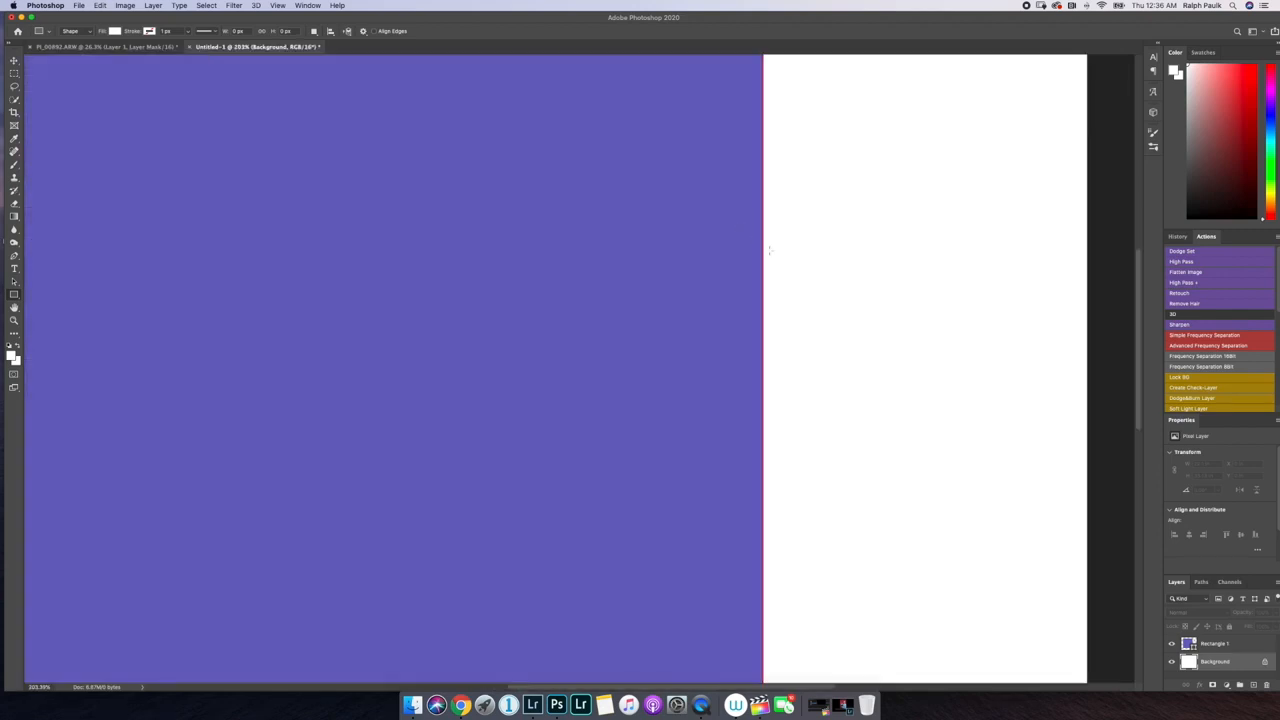
pyautogui.scroll(-1, 758, 241)
pyautogui.scroll(-3, 775, 268)
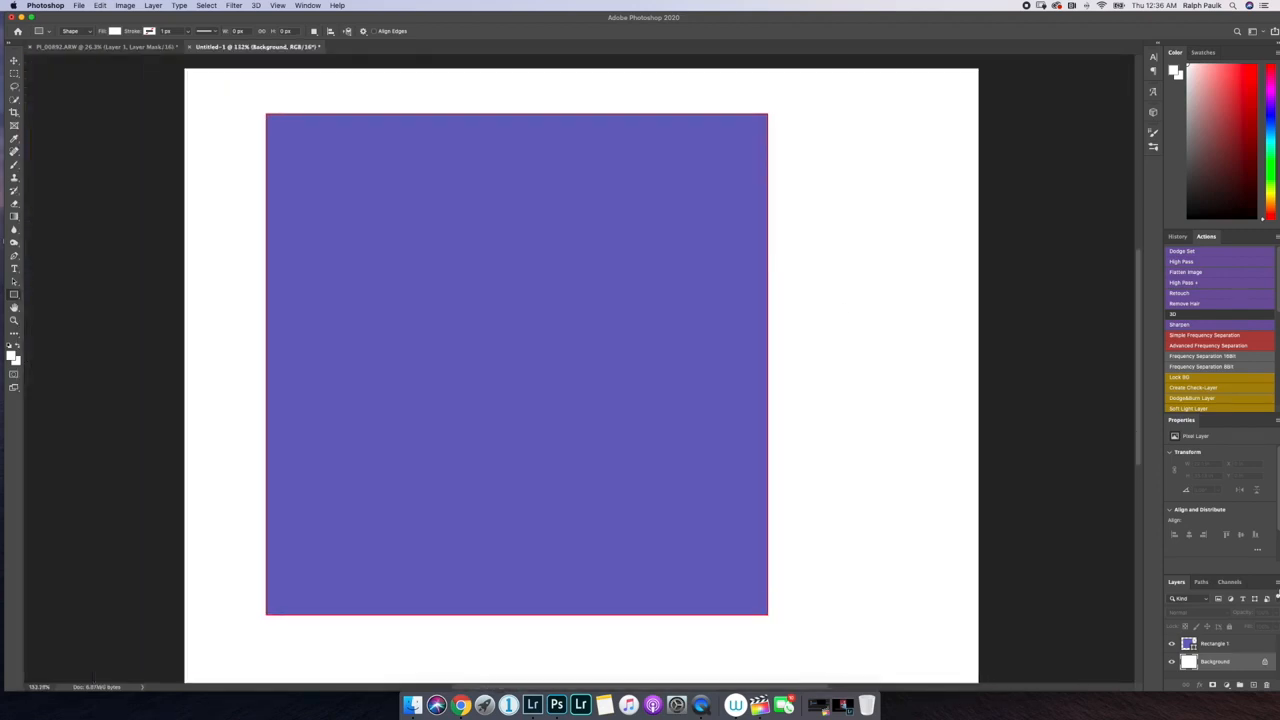
# - Thicken the red stroke of the Rectangle 1 layer to about 14.33 px
pyautogui.click(1230, 644)
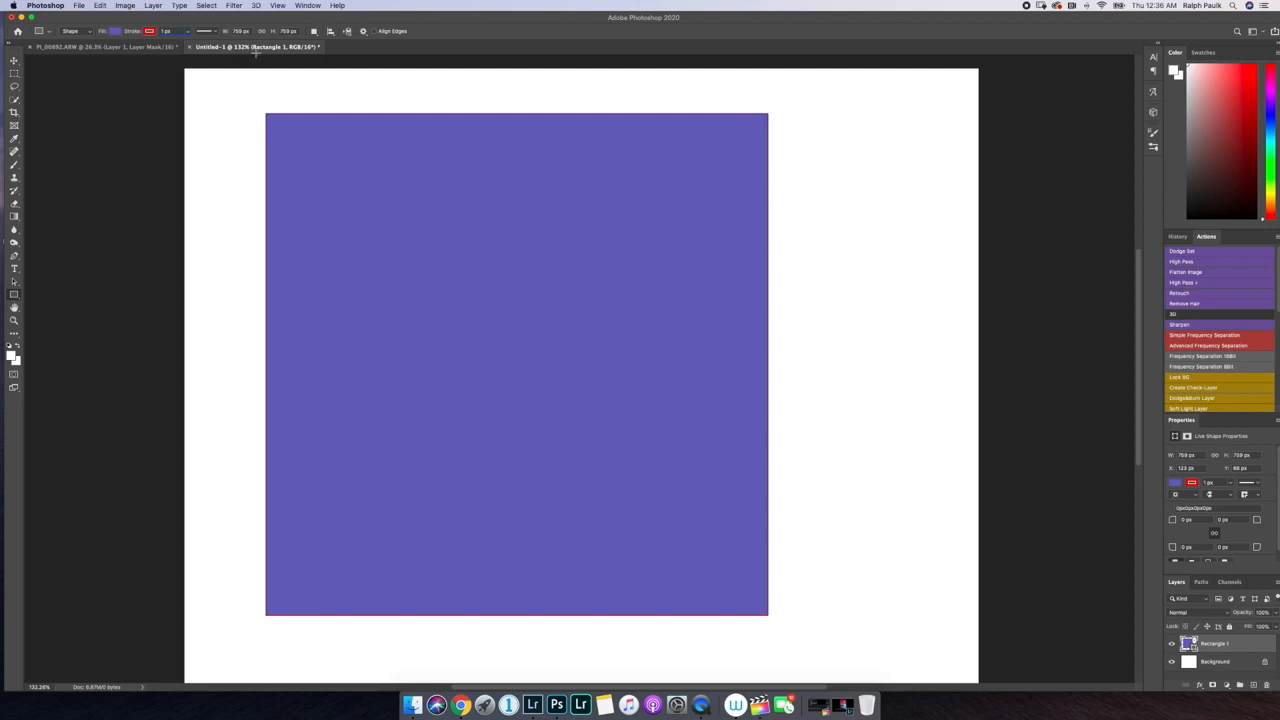
pyautogui.press('alt+super+8')
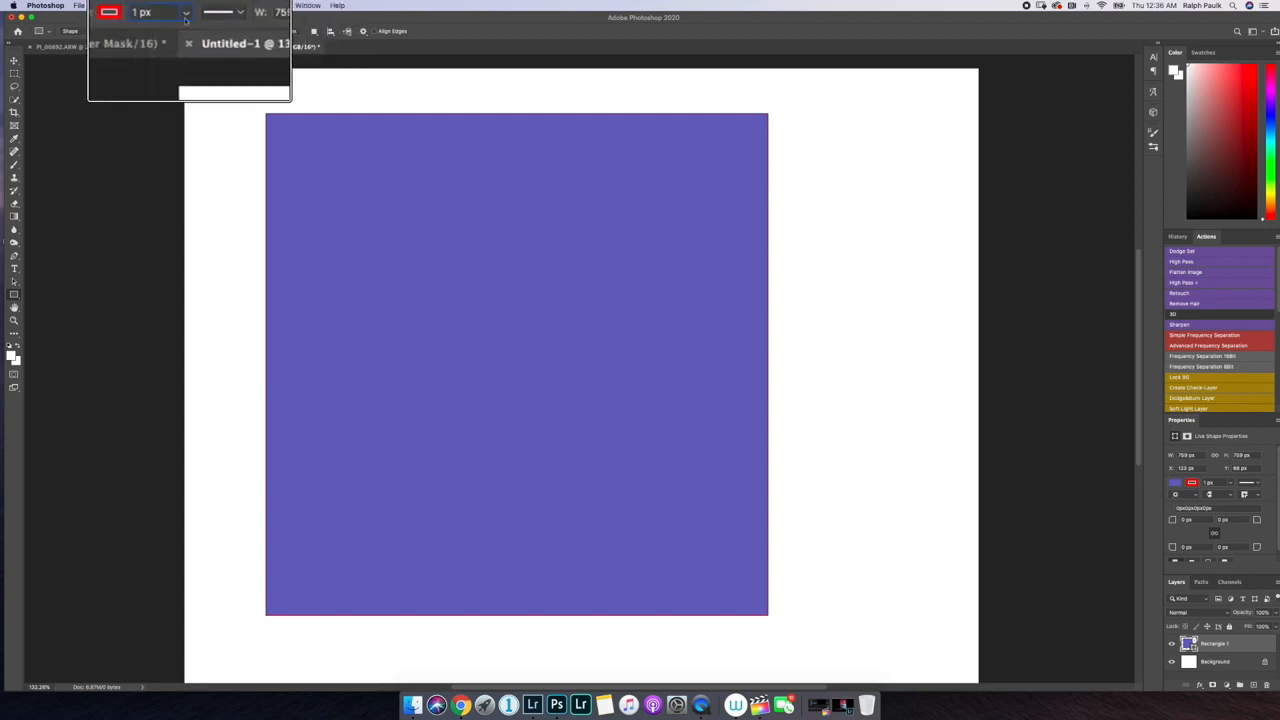
pyautogui.click(186, 17)
pyautogui.moveTo(192, 42)
pyautogui.mouseDown()
pyautogui.moveTo(216, 37)
pyautogui.moveTo(166, 37)
pyautogui.moveTo(201, 37)
pyautogui.moveTo(180, 40)
pyautogui.moveTo(190, 37)
pyautogui.mouseUp()
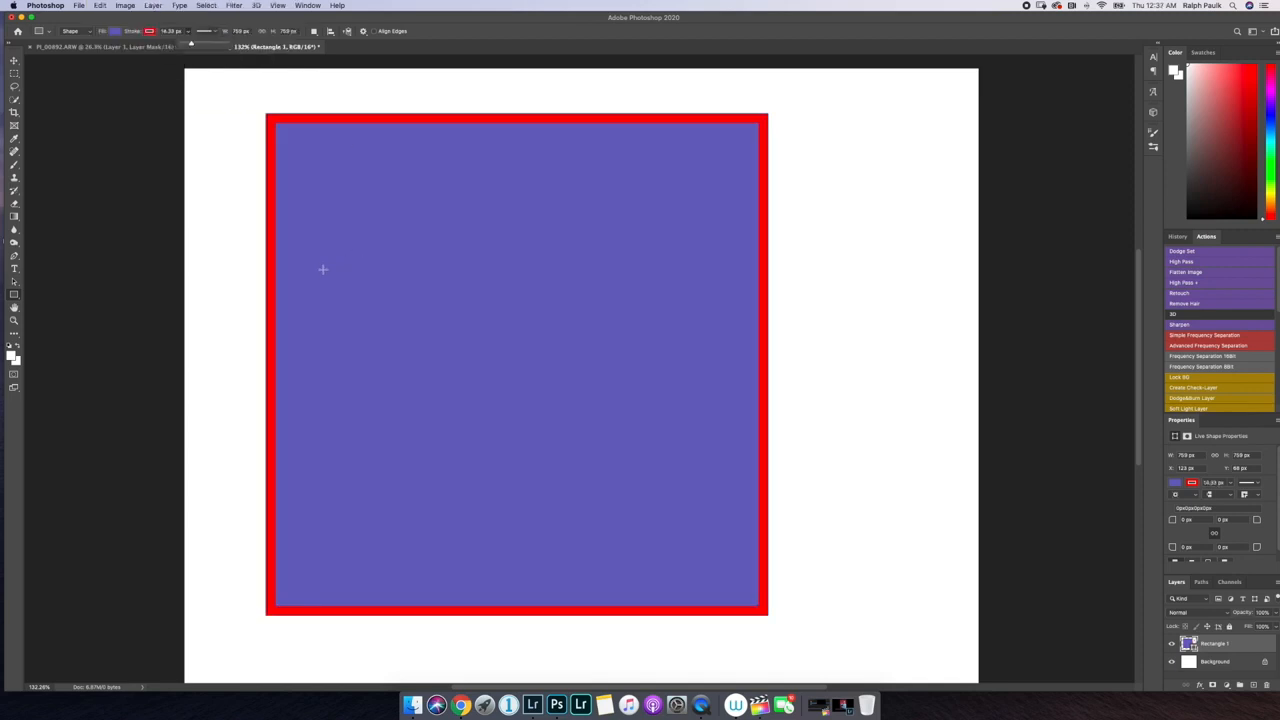
# - Draw a circle about 616 px in diameter with the Ellipse tool, overlapping the square's lower-right corner
pyautogui.click(14, 294)
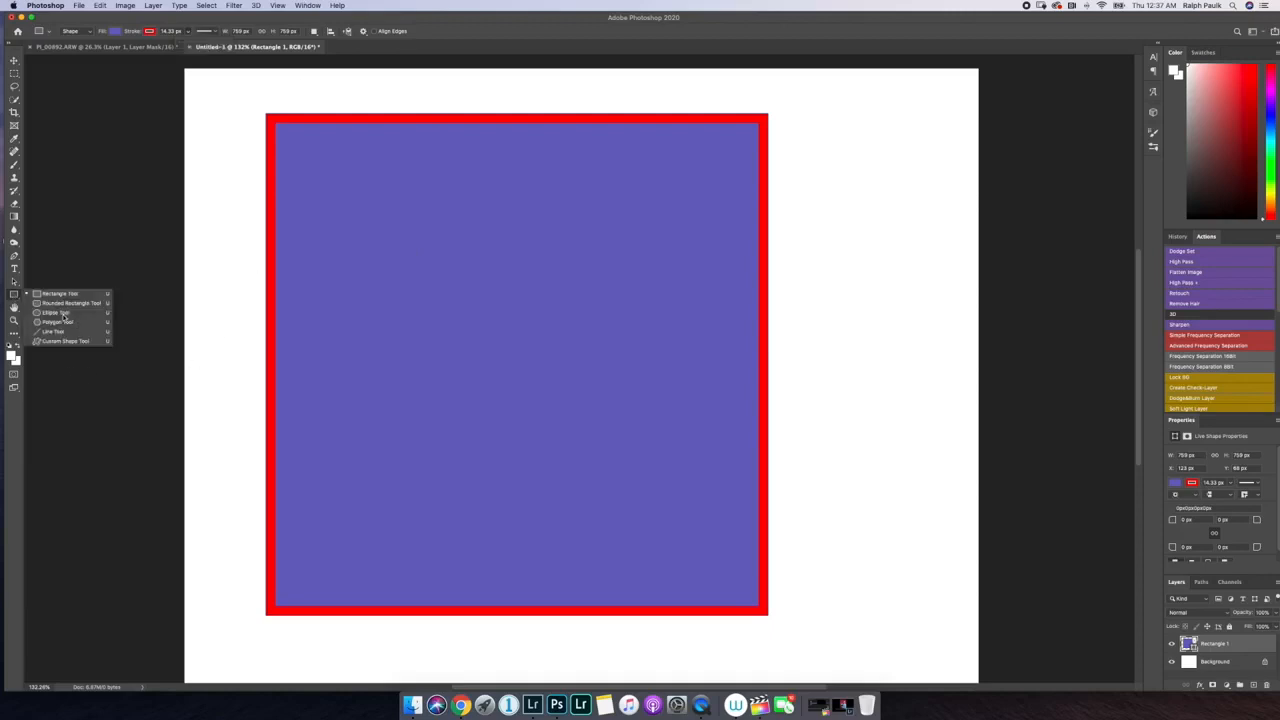
pyautogui.click(54, 313)
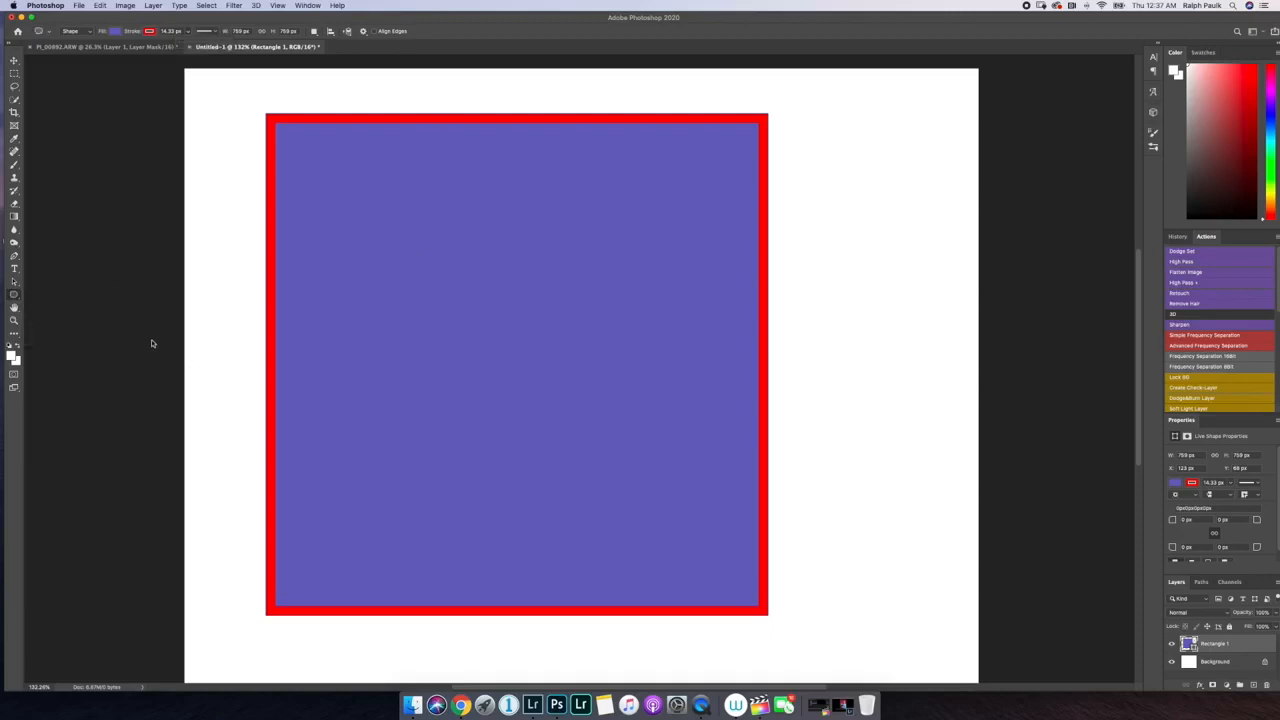
pyautogui.moveTo(874, 262)
pyautogui.mouseDown()
pyautogui.moveTo(749, 287)
pyautogui.moveTo(480, 551)
pyautogui.moveTo(497, 660)
pyautogui.moveTo(470, 686)
pyautogui.moveTo(488, 638)
pyautogui.moveTo(512, 634)
pyautogui.moveTo(532, 660)
pyautogui.moveTo(495, 605)
pyautogui.moveTo(426, 634)
pyautogui.mouseUp()
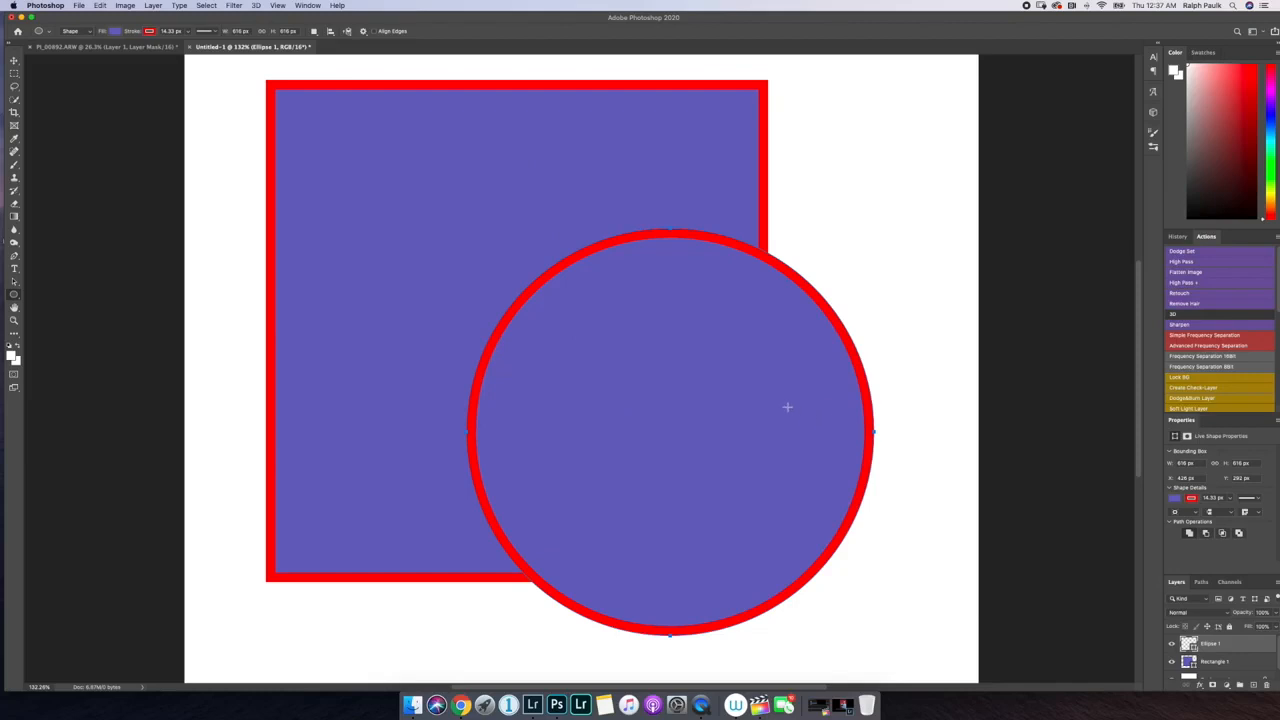
pyautogui.scroll(-2, 787, 407)
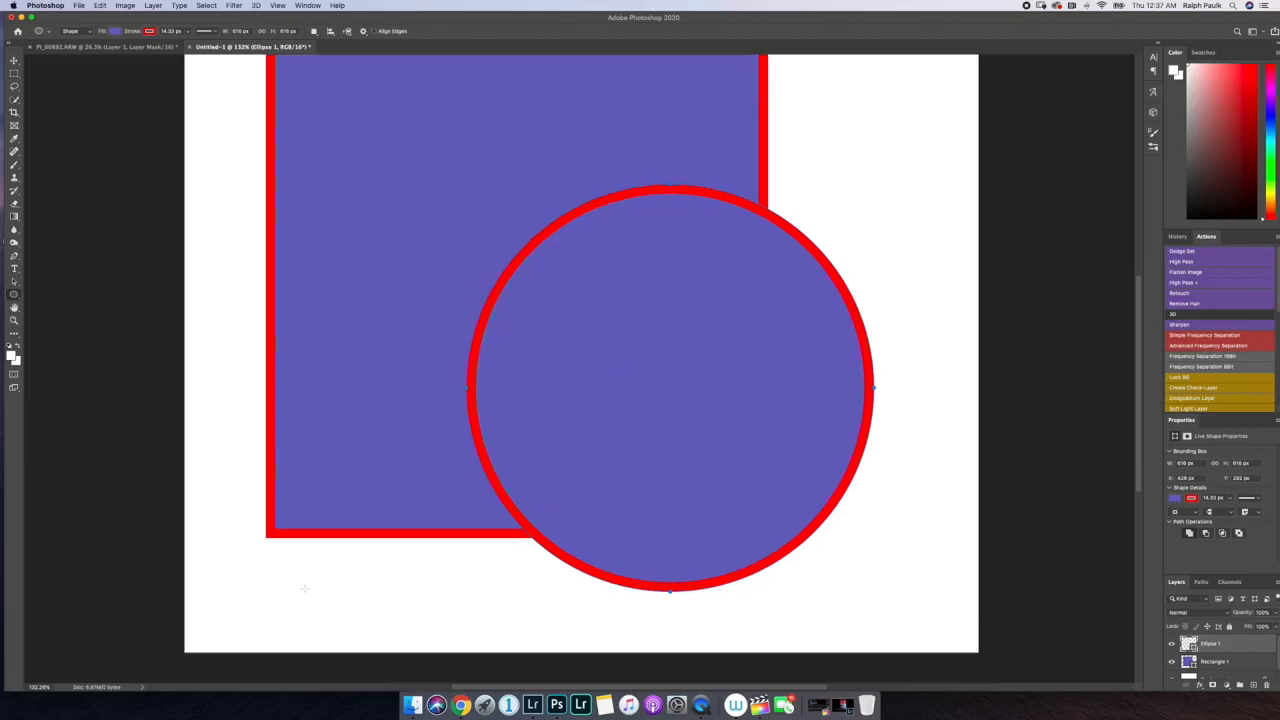
# - Draw a wide rounded rectangle of about 919 × 125 px with a 10 px corner radius below the square, overlapping the circle's base
pyautogui.click(14, 295)
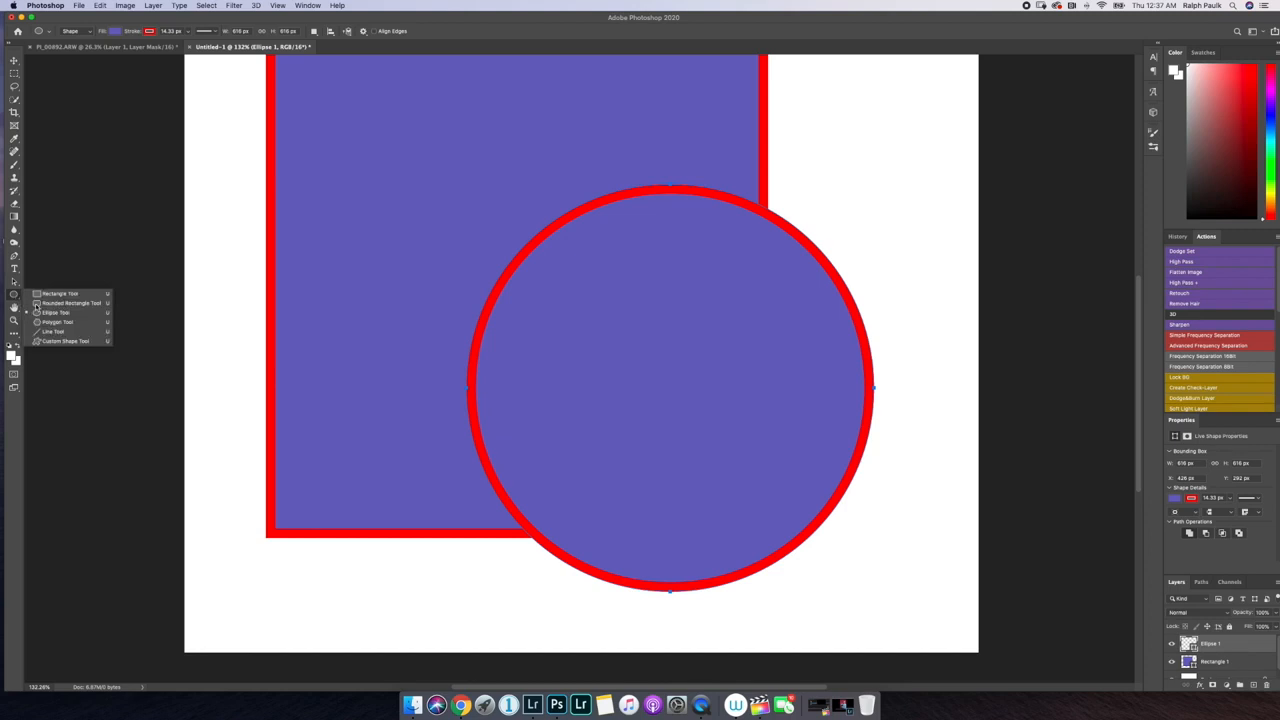
pyautogui.click(44, 303)
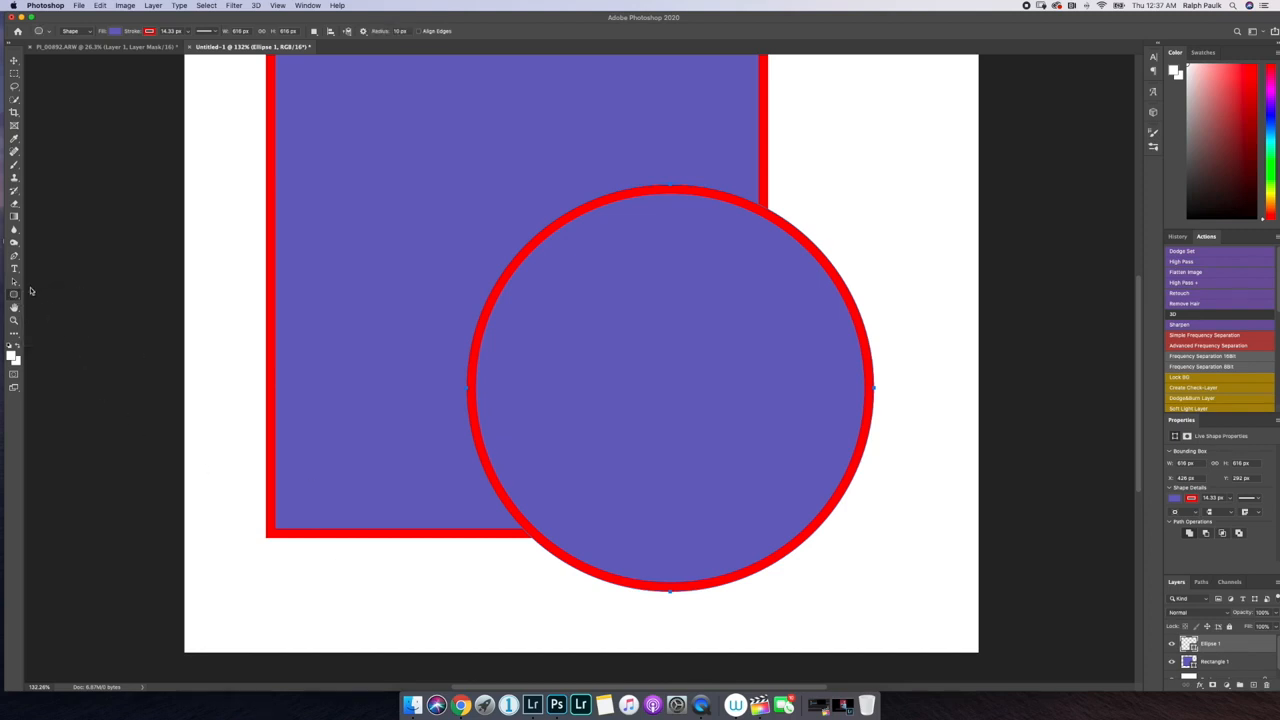
pyautogui.moveTo(276, 557); pyautogui.dragTo(850, 638)
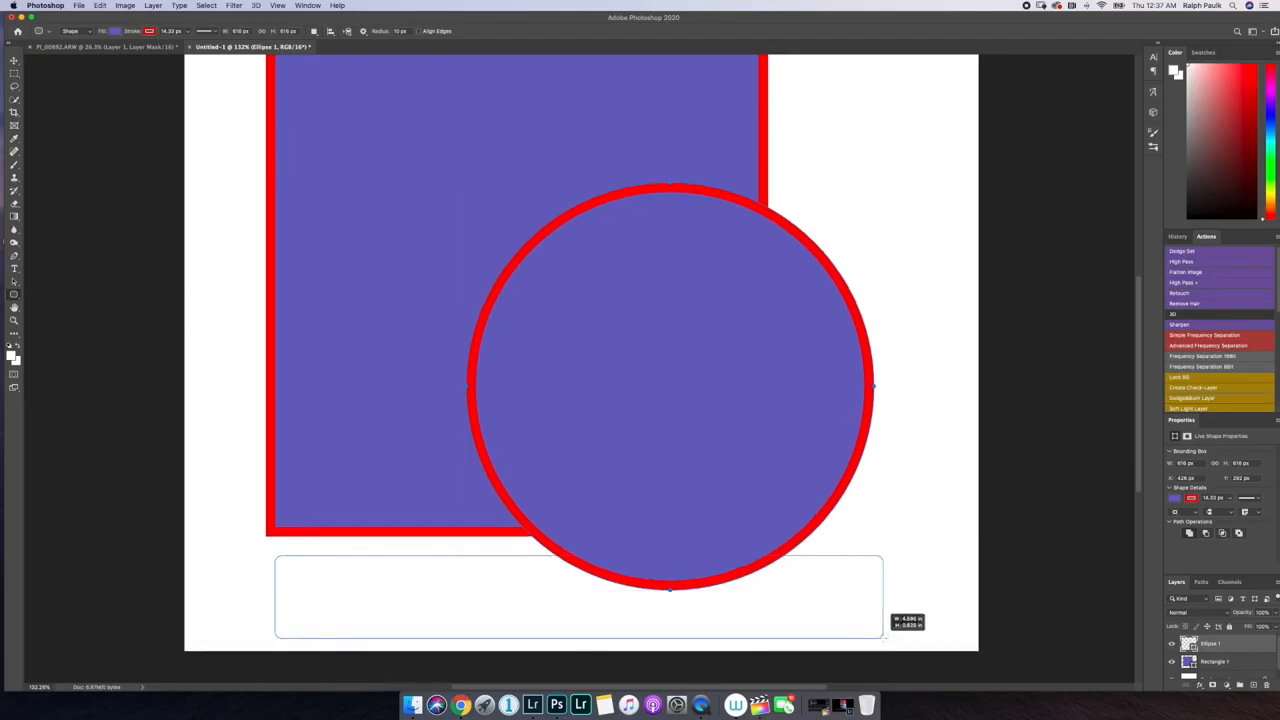
pyautogui.moveTo(883, 637); pyautogui.dragTo(882, 636)
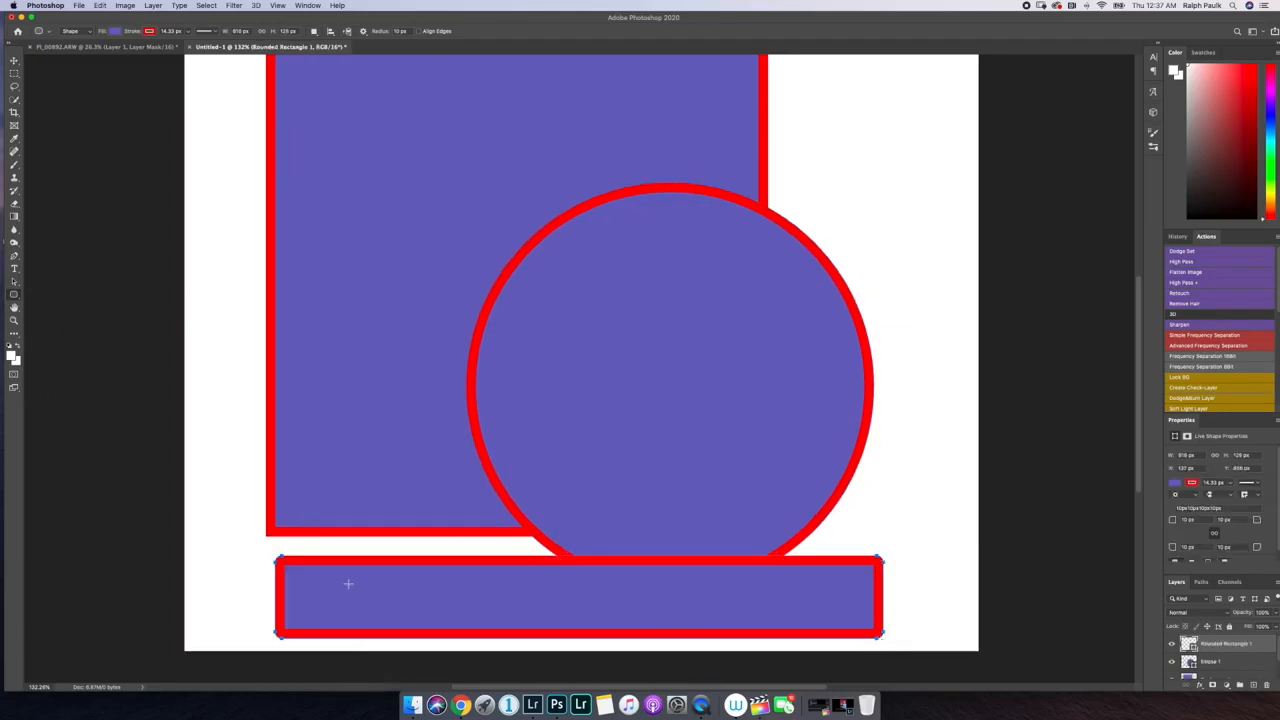
# - Change the rounded rectangle's stroke to bright green and reduce its width to about 5.28 px
pyautogui.click(149, 32)
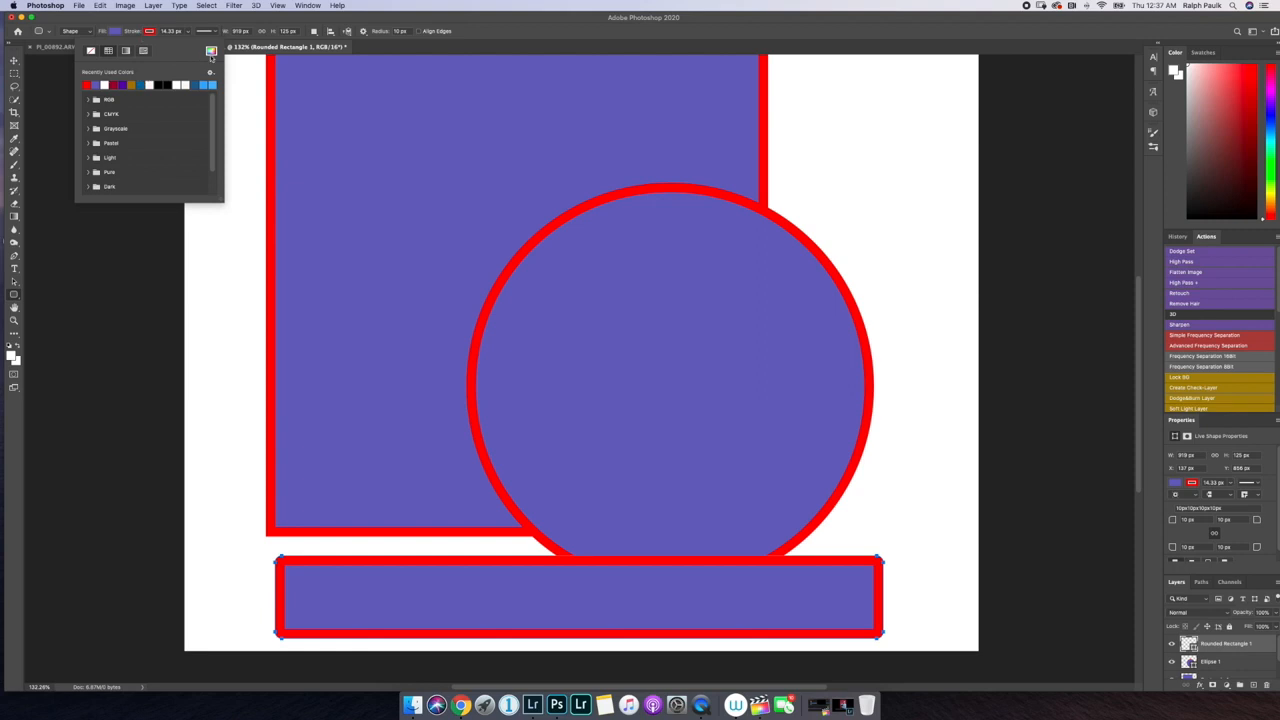
pyautogui.click(210, 56)
pyautogui.click(267, 209)
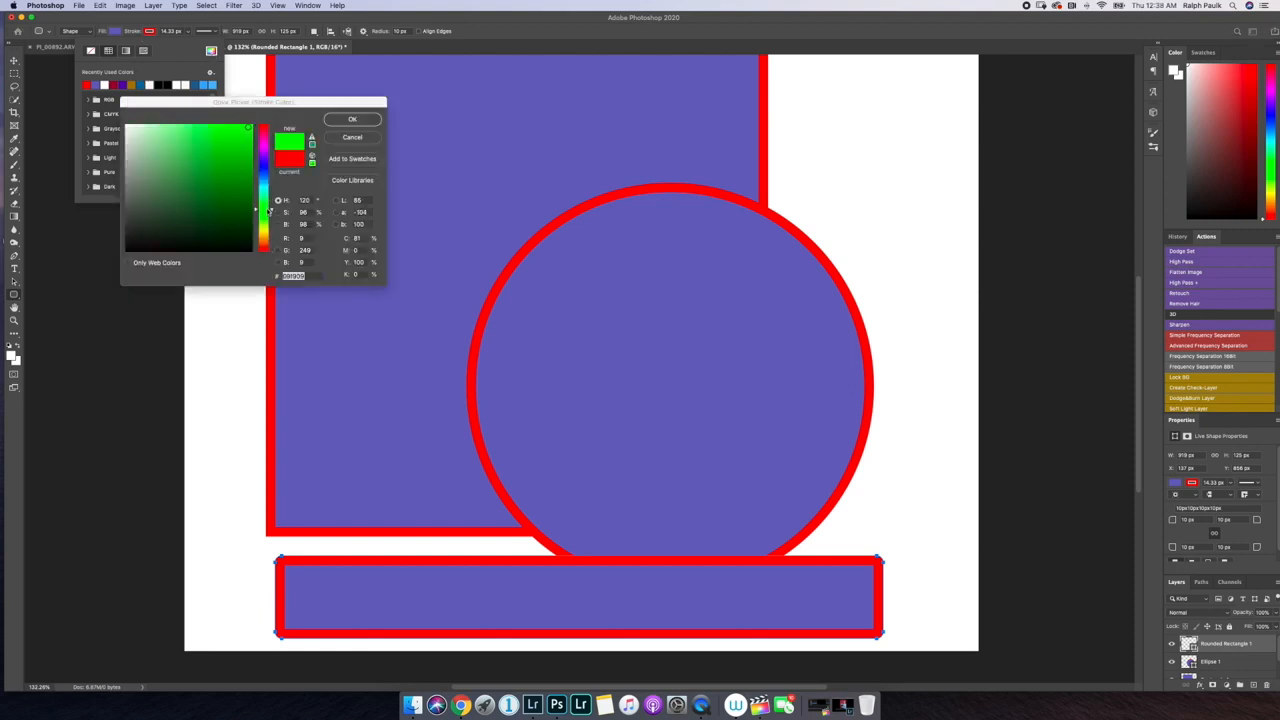
pyautogui.click(340, 119)
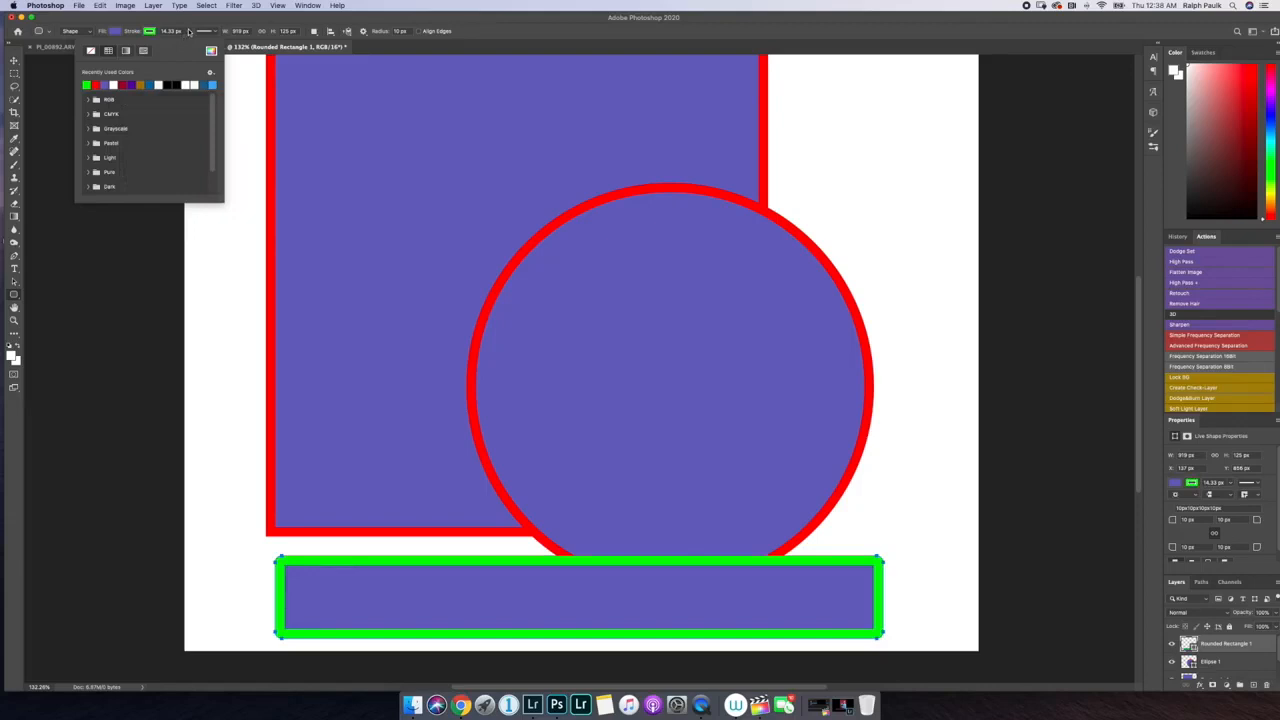
pyautogui.click(188, 31)
pyautogui.moveTo(187, 44); pyautogui.dragTo(187, 45)
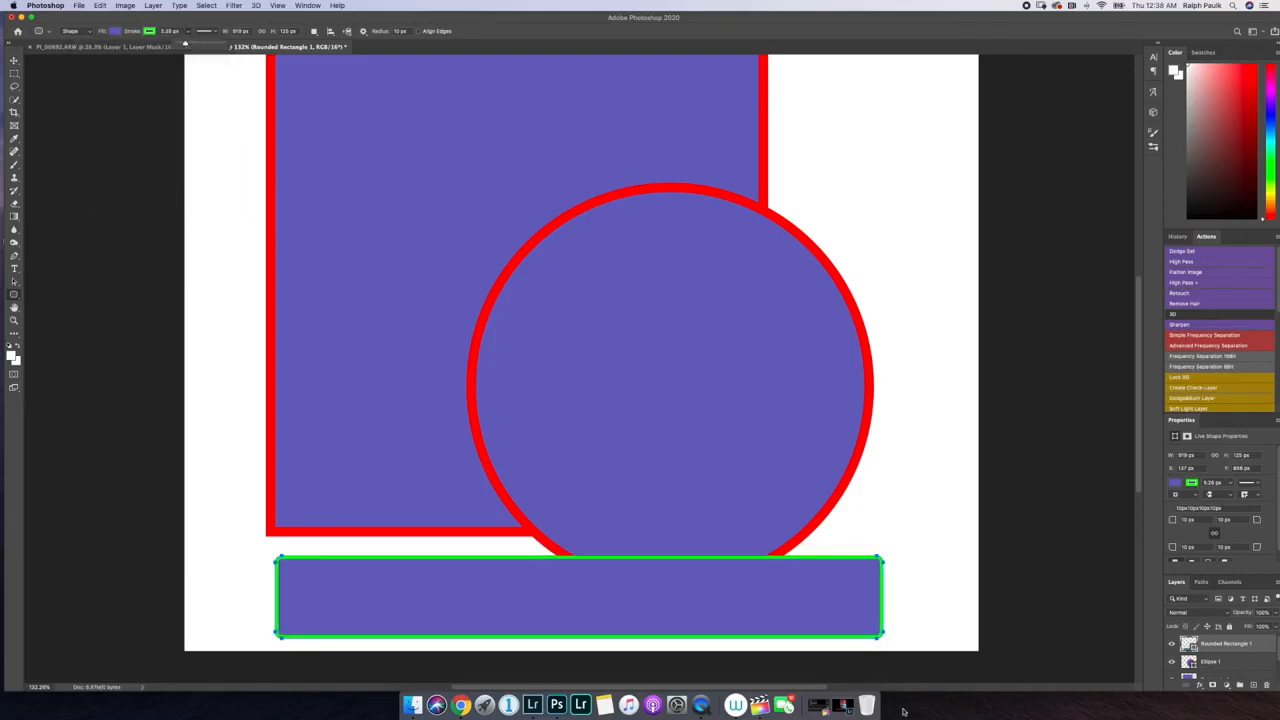
# - Increase all four linked corner radii of the rounded rectangle to about 35 px
pyautogui.click(1220, 664)
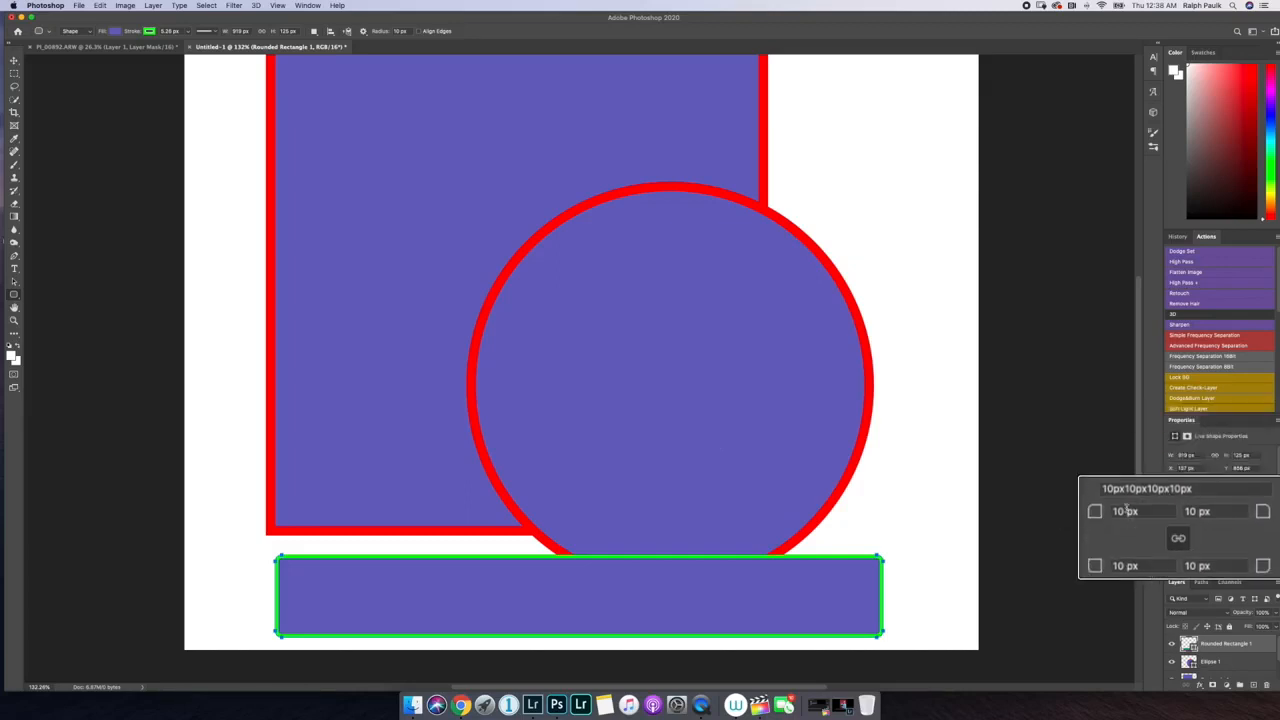
pyautogui.click(1119, 511)
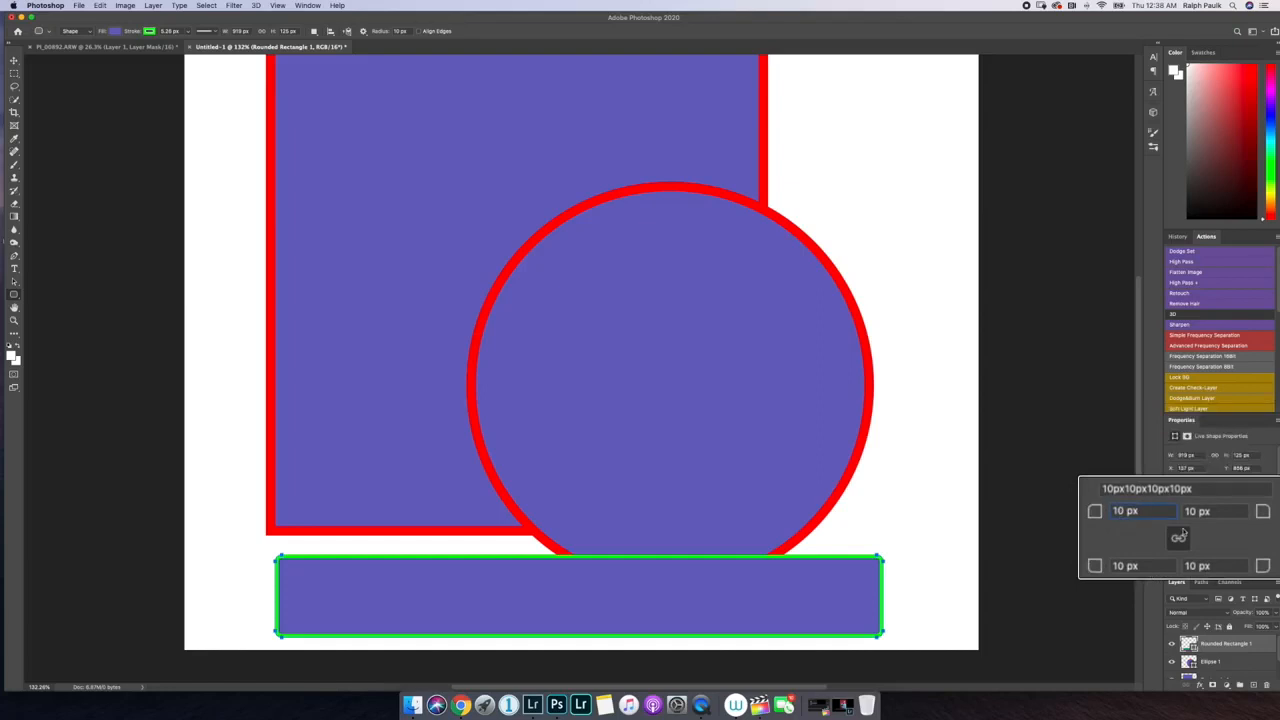
pyautogui.doubleClick(1119, 511)
pyautogui.press('Up')
pyautogui.press('Up')
pyautogui.press('Up')
pyautogui.press('Up')
pyautogui.press('Up')
pyautogui.press('Up')
pyautogui.press('Up')
pyautogui.press('Up')
pyautogui.press('Up')
pyautogui.press('Up')
pyautogui.press('Up')
pyautogui.press('Up')
pyautogui.press('Up')
pyautogui.press('Return')
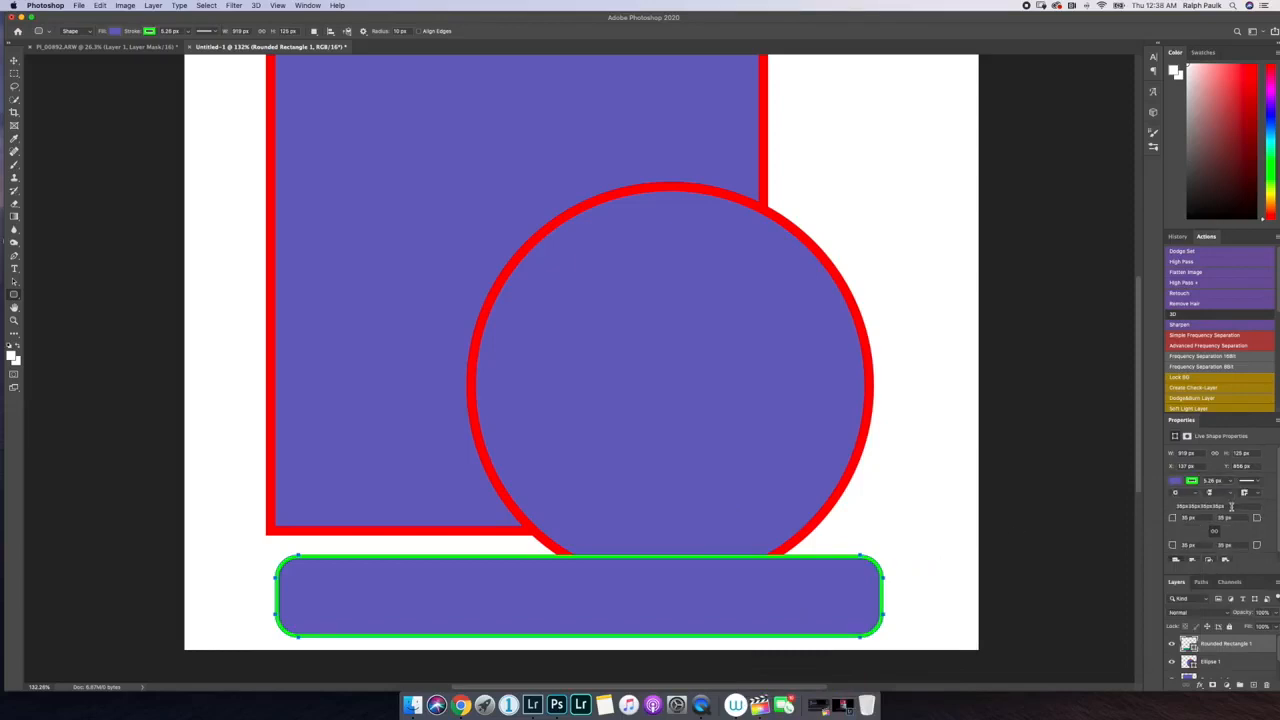
# - Select the Ellipse 1 layer and open the desktop photo PI_08151-Edit.jpg as a separate document
pyautogui.scroll(-1, 1228, 514)
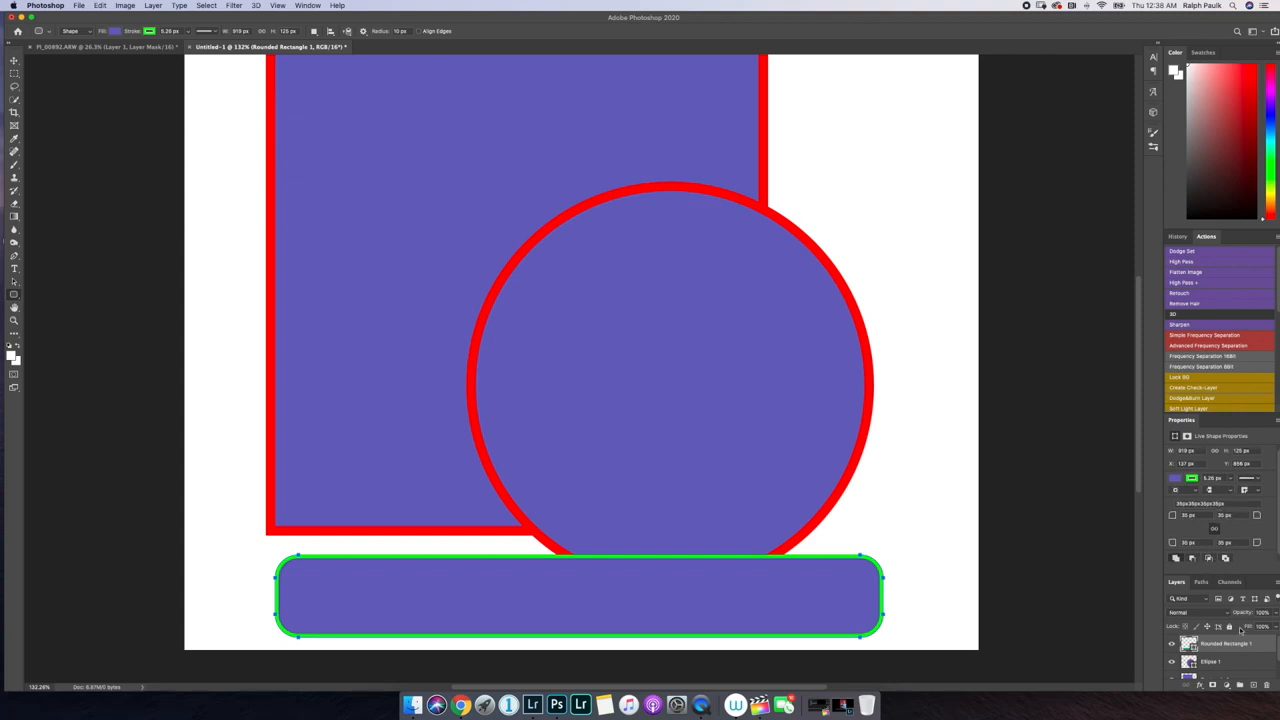
pyautogui.scroll(-1, 1205, 650)
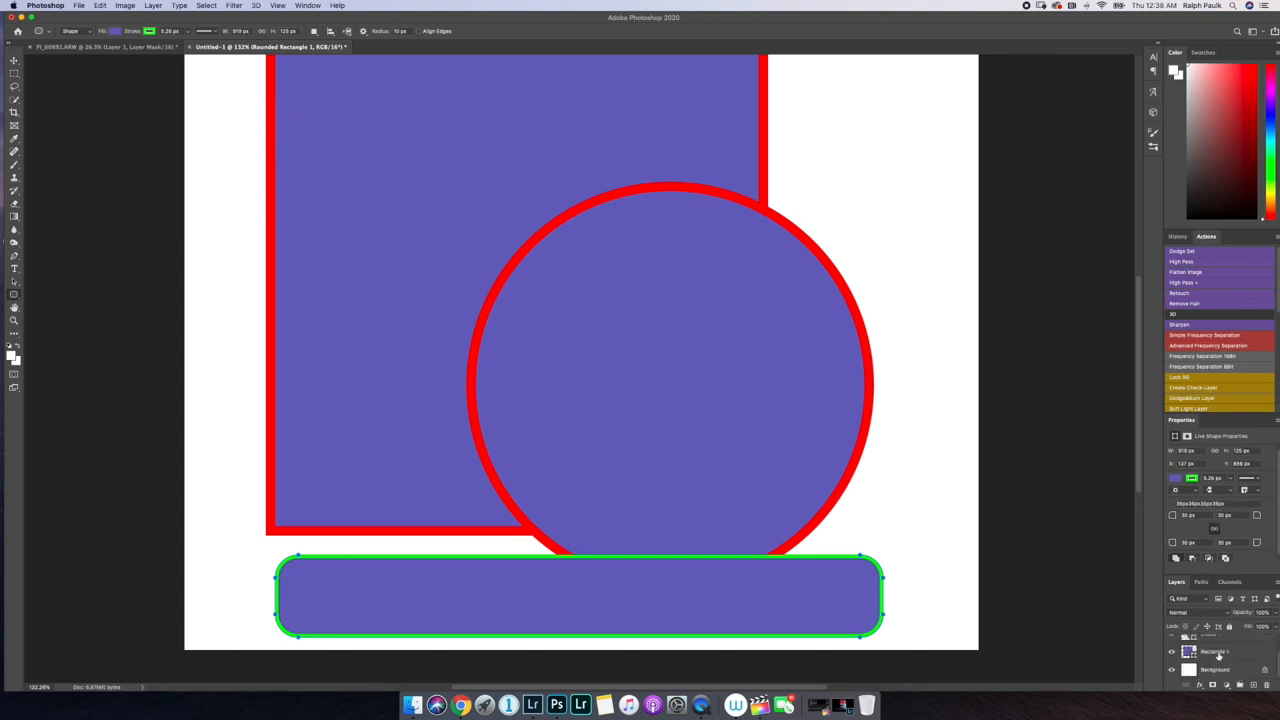
pyautogui.click(1205, 640)
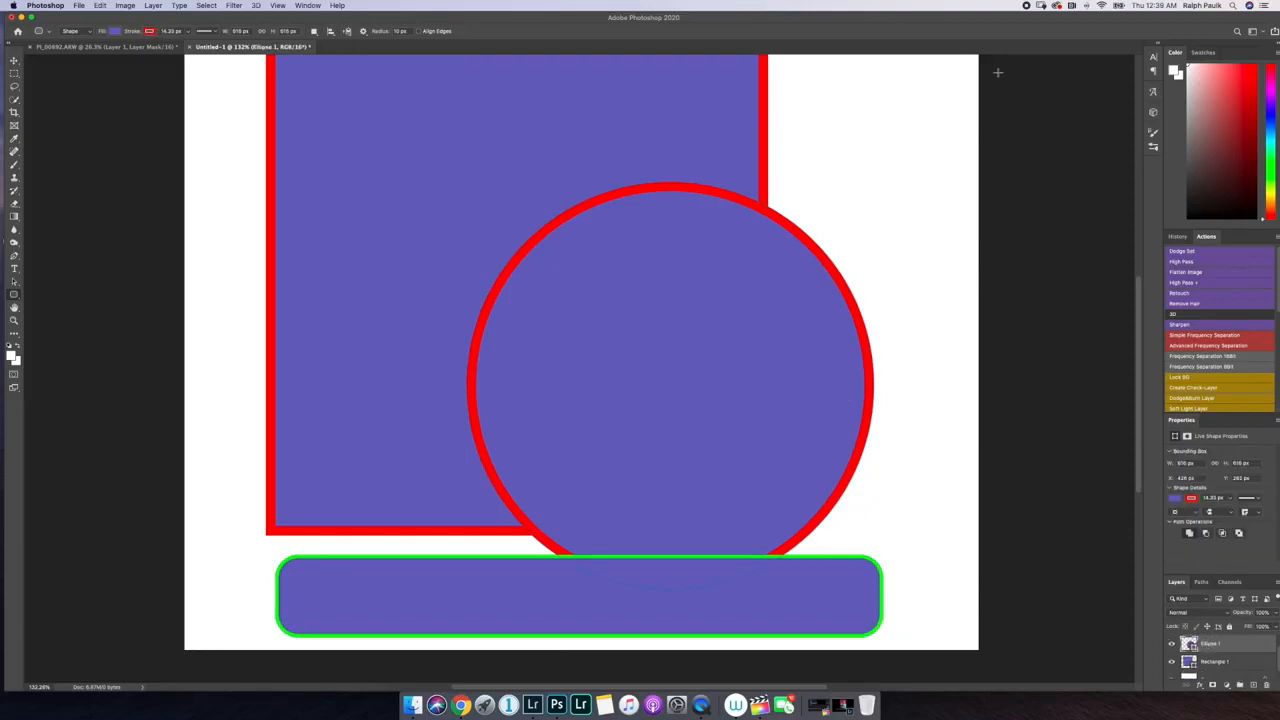
pyautogui.moveTo(960, 19); pyautogui.dragTo(791, 10)
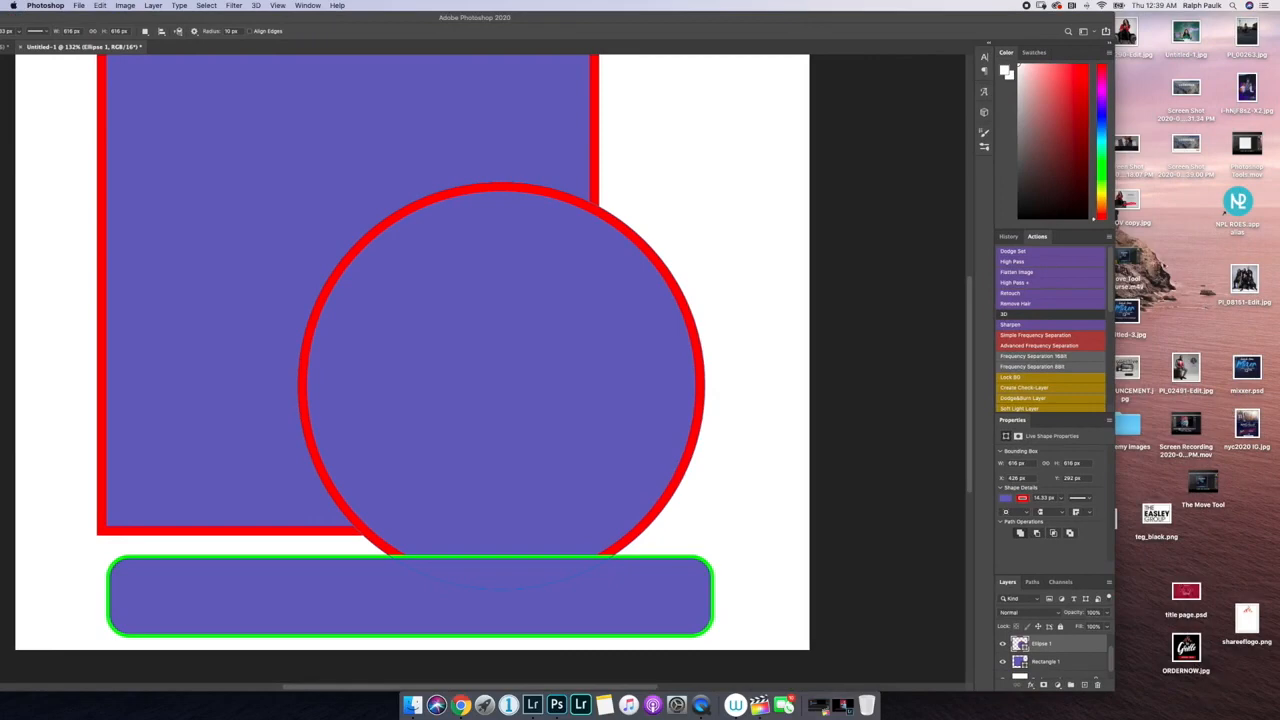
pyautogui.moveTo(1240, 278); pyautogui.dragTo(526, 354)
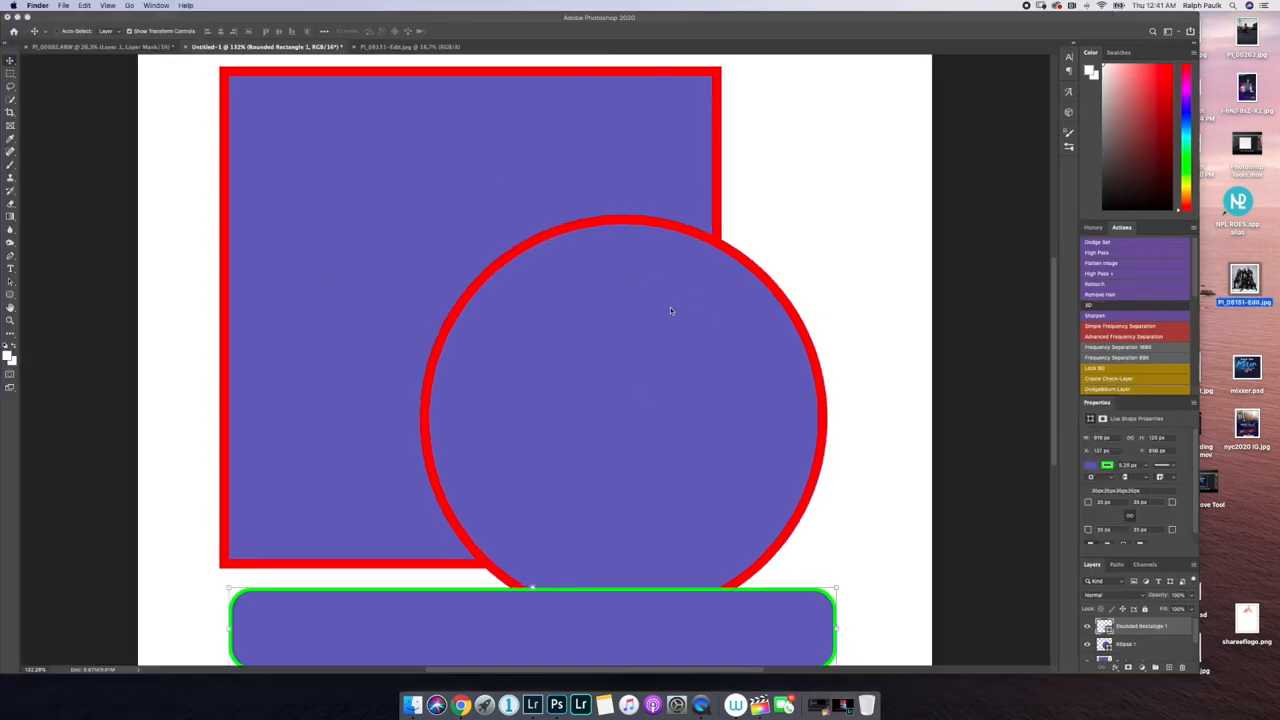
# - Paste the copied group photo into the Untitled-1 document, accepting the color profile conversion
pyautogui.click(670, 311)
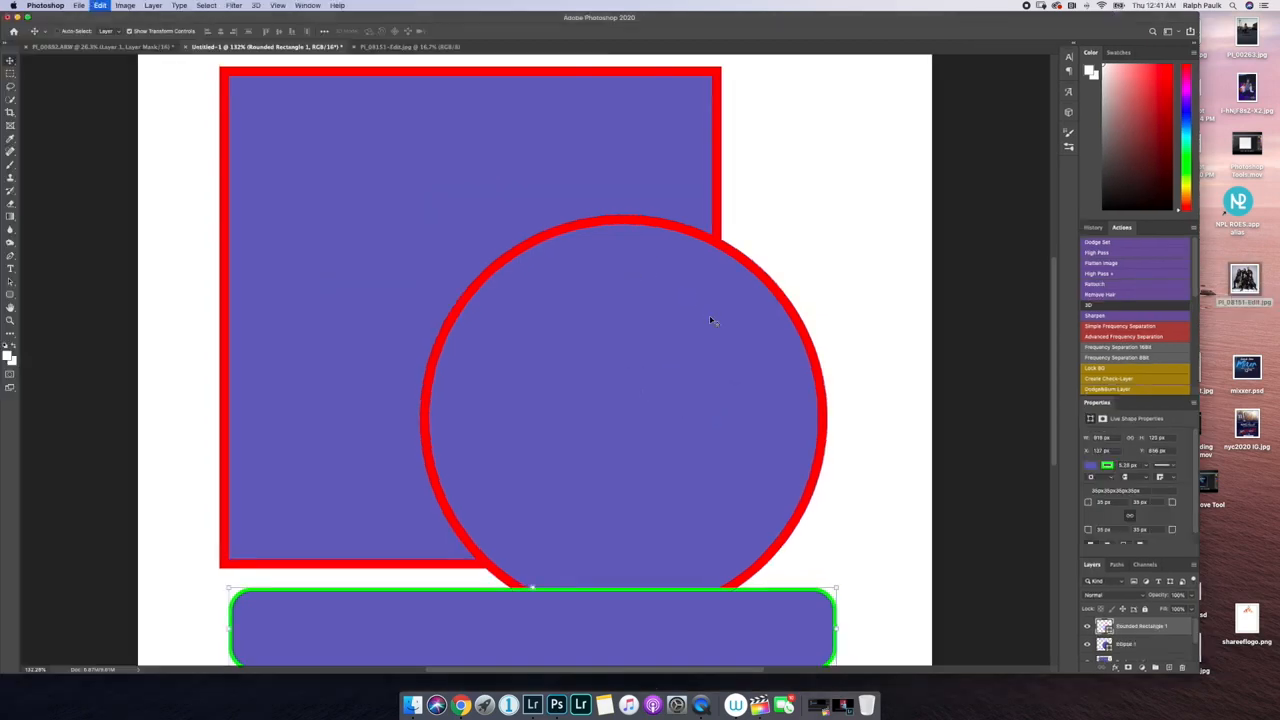
pyautogui.press('super+v')
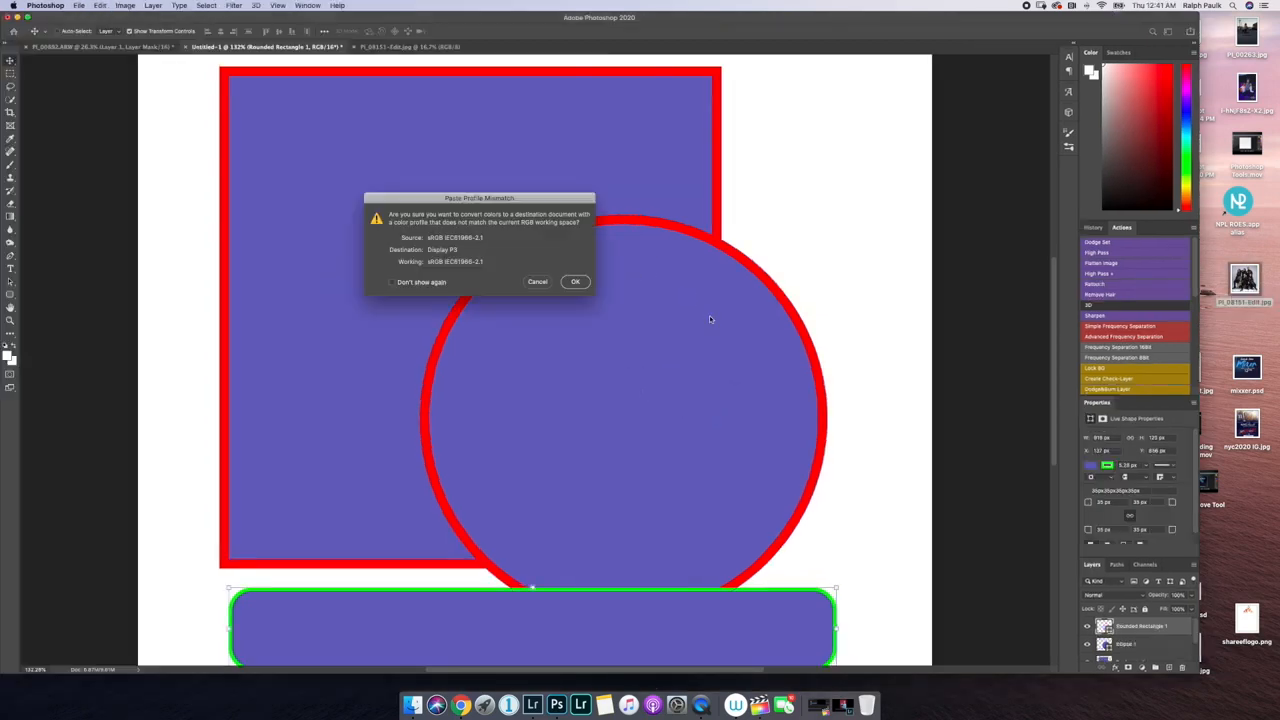
pyautogui.click(577, 282)
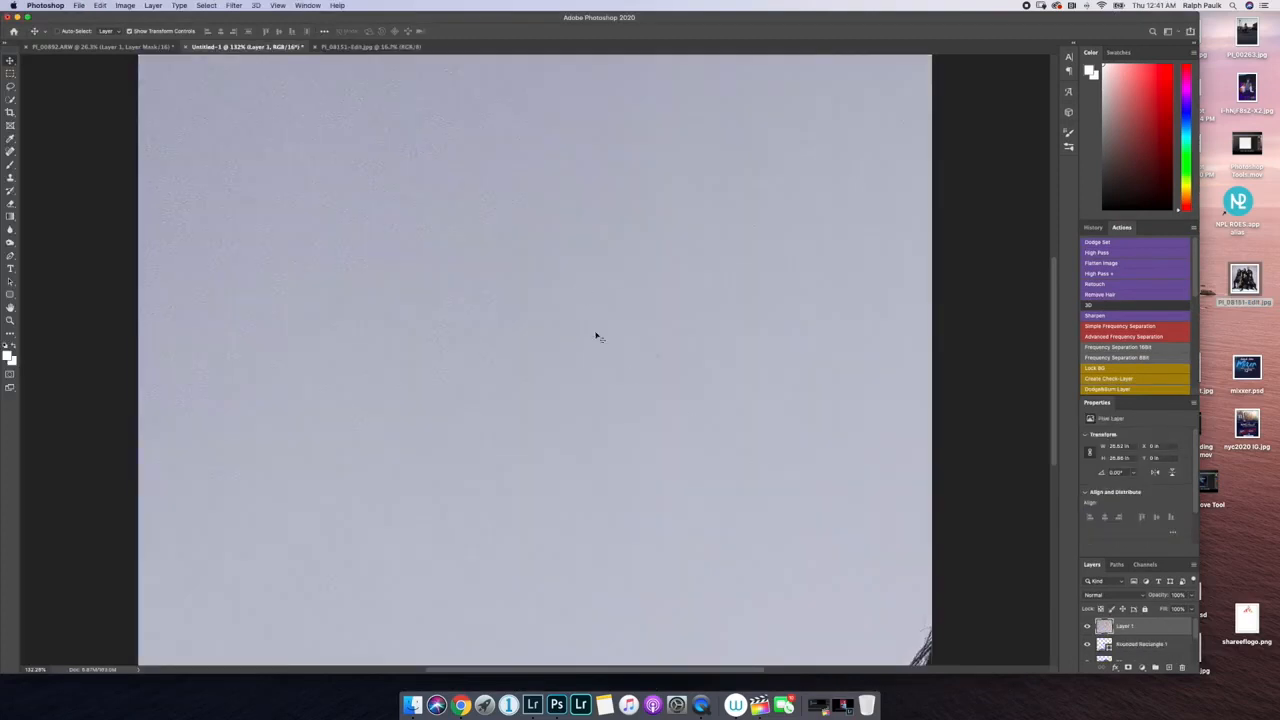
# - Scale the pasted photo down to about 12.64% and position it so that it fully covers the circle
pyautogui.scroll(-10, 325, 237)
pyautogui.moveTo(700, 529); pyautogui.dragTo(560, 380)
pyautogui.scroll(8, 534, 360)
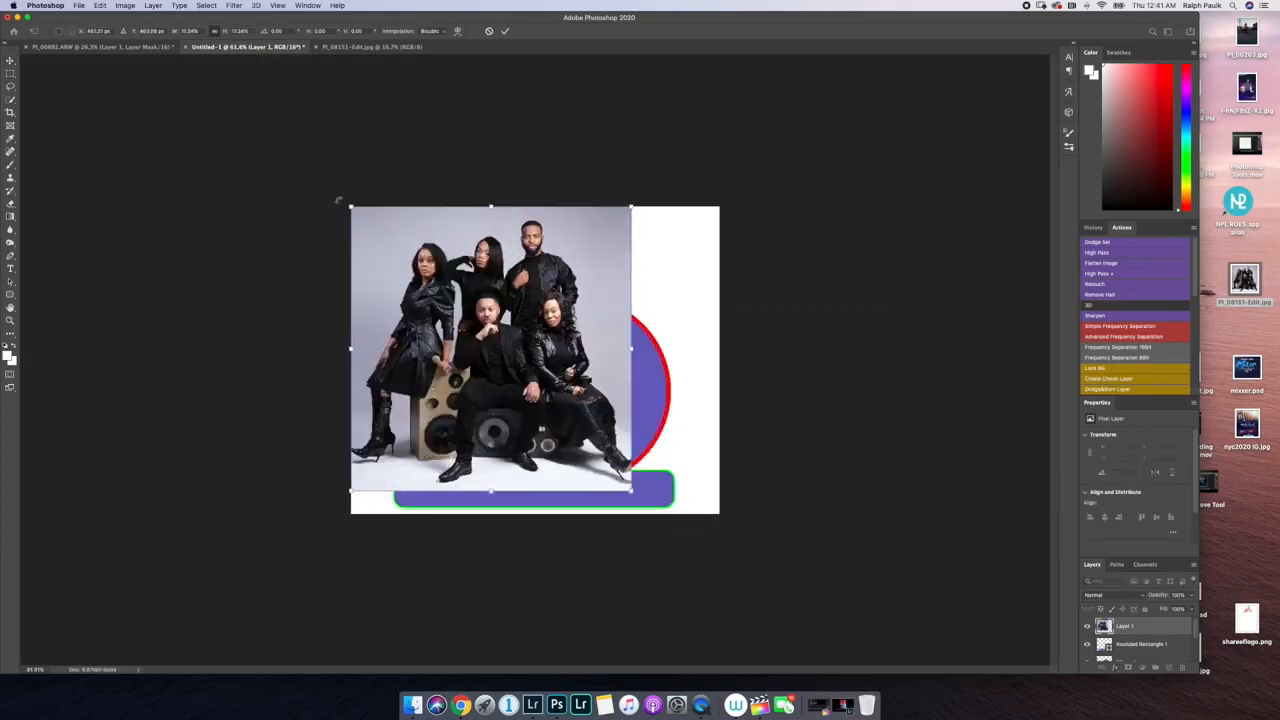
pyautogui.moveTo(351, 207); pyautogui.dragTo(411, 268)
pyautogui.moveTo(500, 367); pyautogui.dragTo(565, 377)
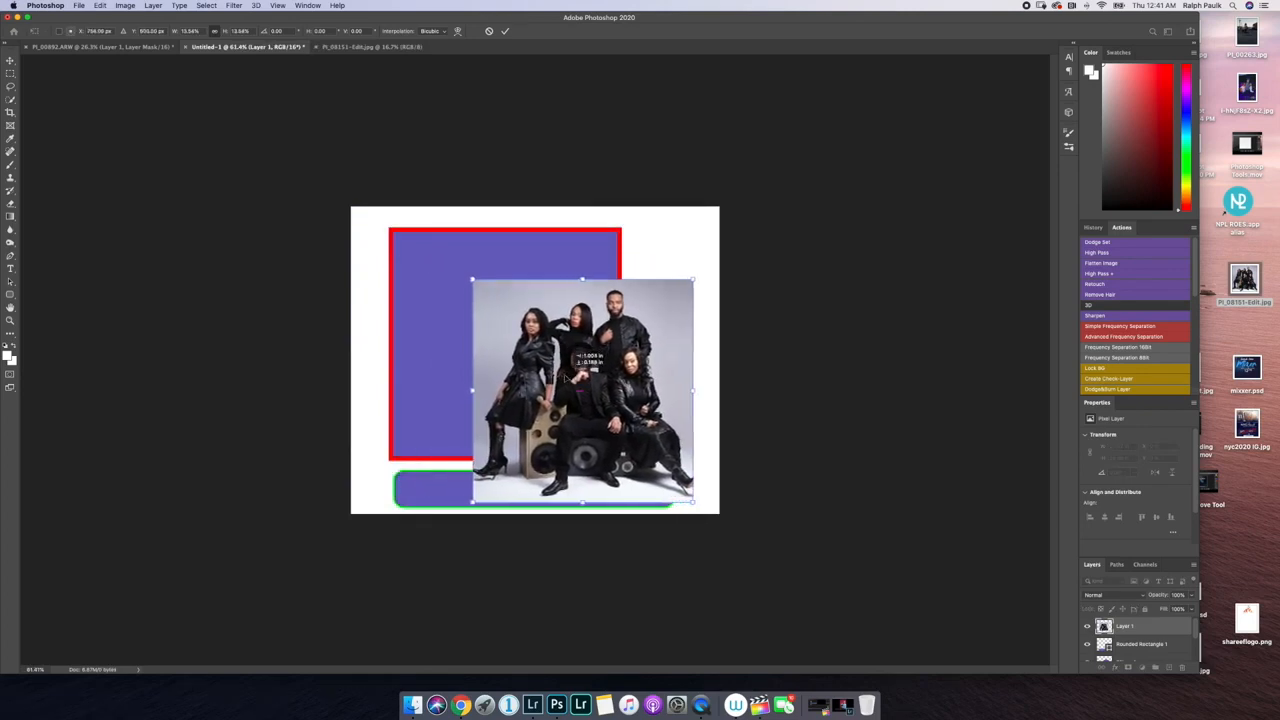
pyautogui.moveTo(472, 280); pyautogui.dragTo(488, 296)
pyautogui.moveTo(605, 360); pyautogui.dragTo(591, 352)
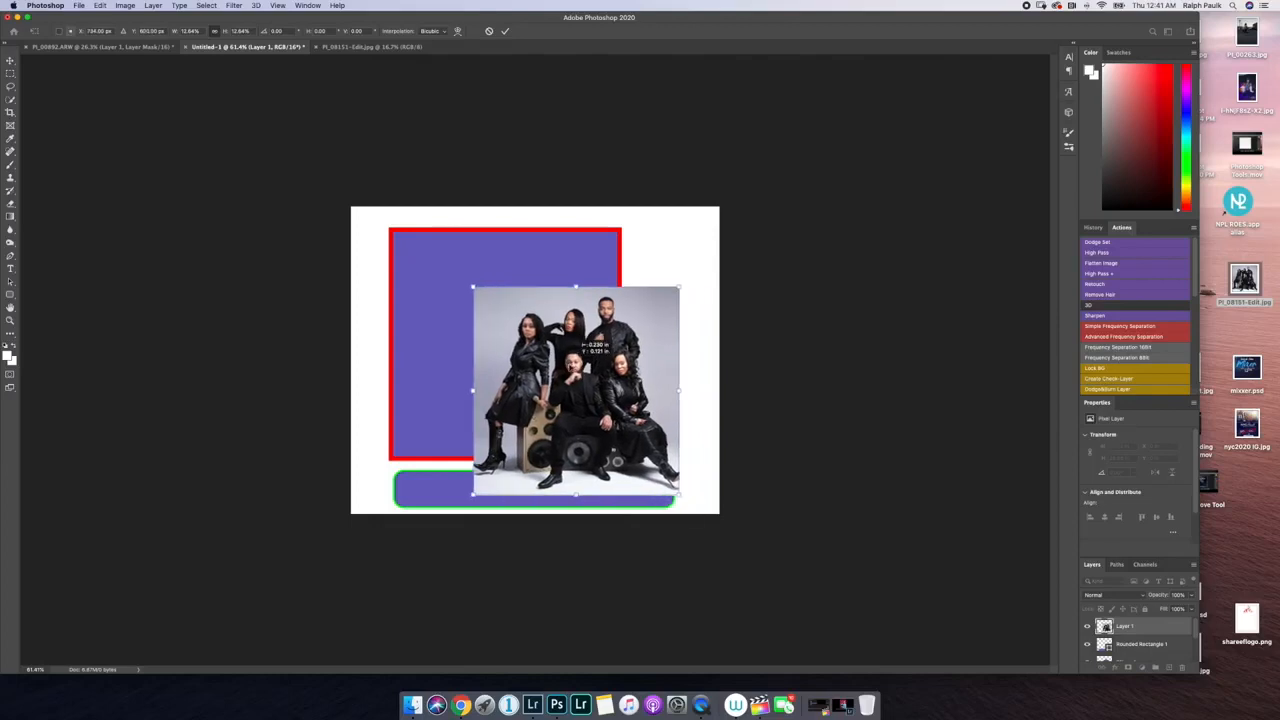
pyautogui.press('Return')
# - Move Layer 1 between Rounded Rectangle 1 and Ellipse 1 and clip it to the circle with a clipping mask
pyautogui.scroll(-1, 1163, 638)
pyautogui.scroll(1, 1156, 641)
pyautogui.moveTo(1138, 629); pyautogui.dragTo(1139, 650)
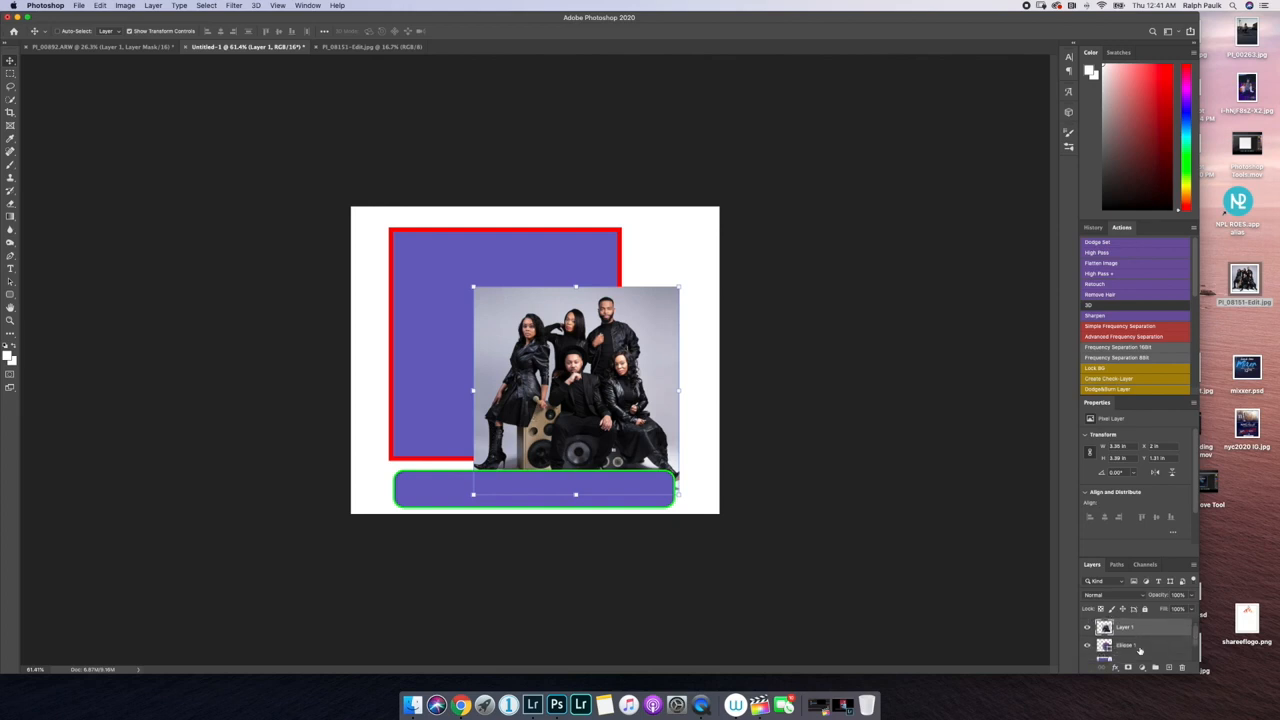
pyautogui.rightClick(1138, 630)
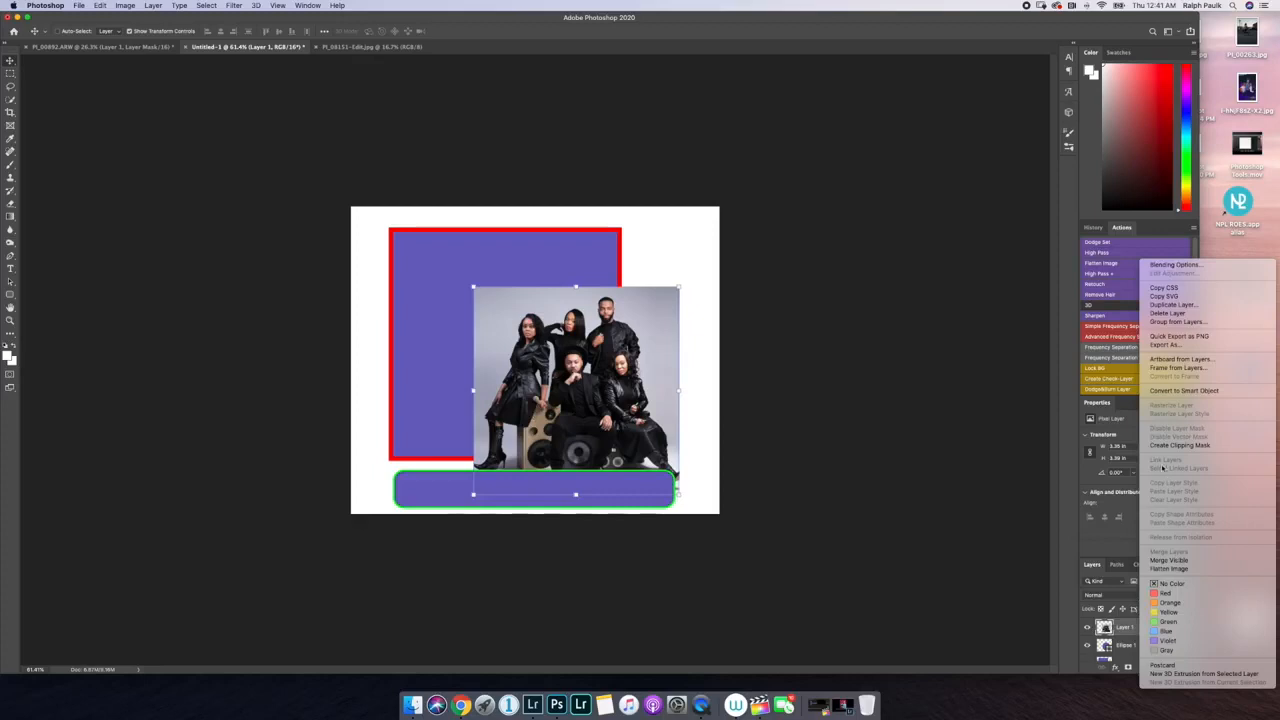
pyautogui.click(1162, 446)
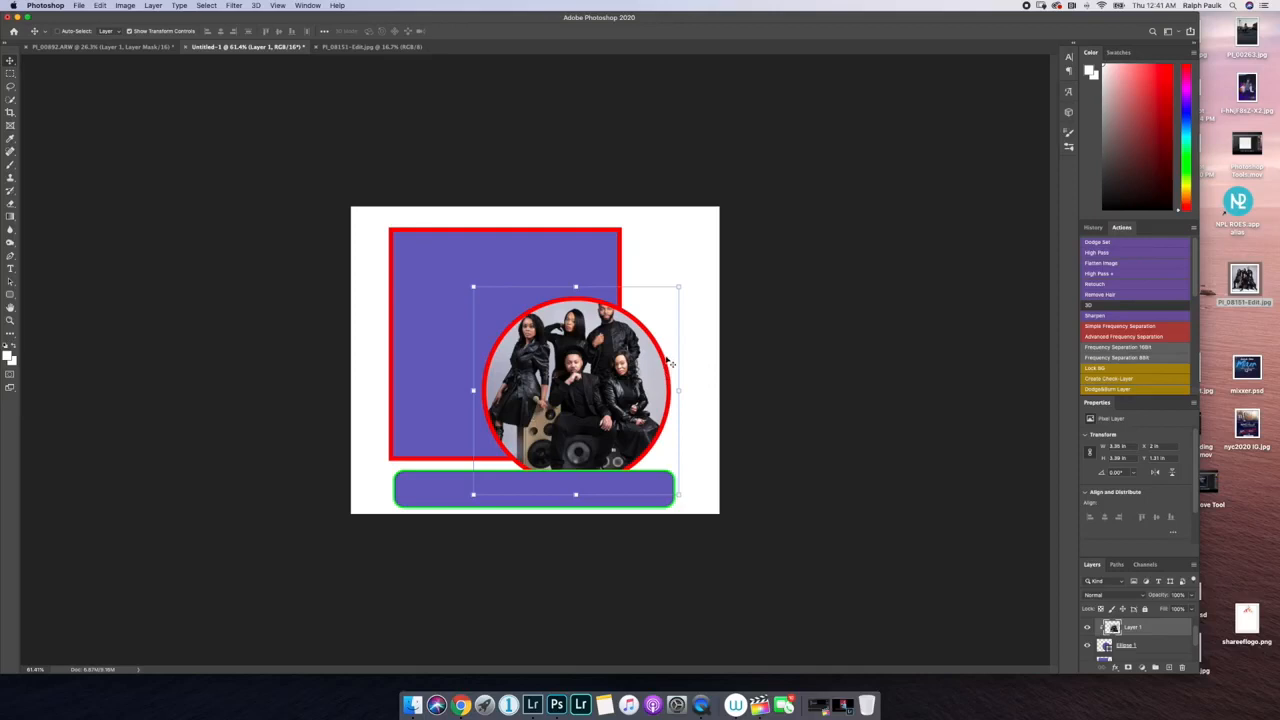
# - Activate the Custom Shape tool and examine its shape groups and the options for importing more shapes
pyautogui.click(11, 296)
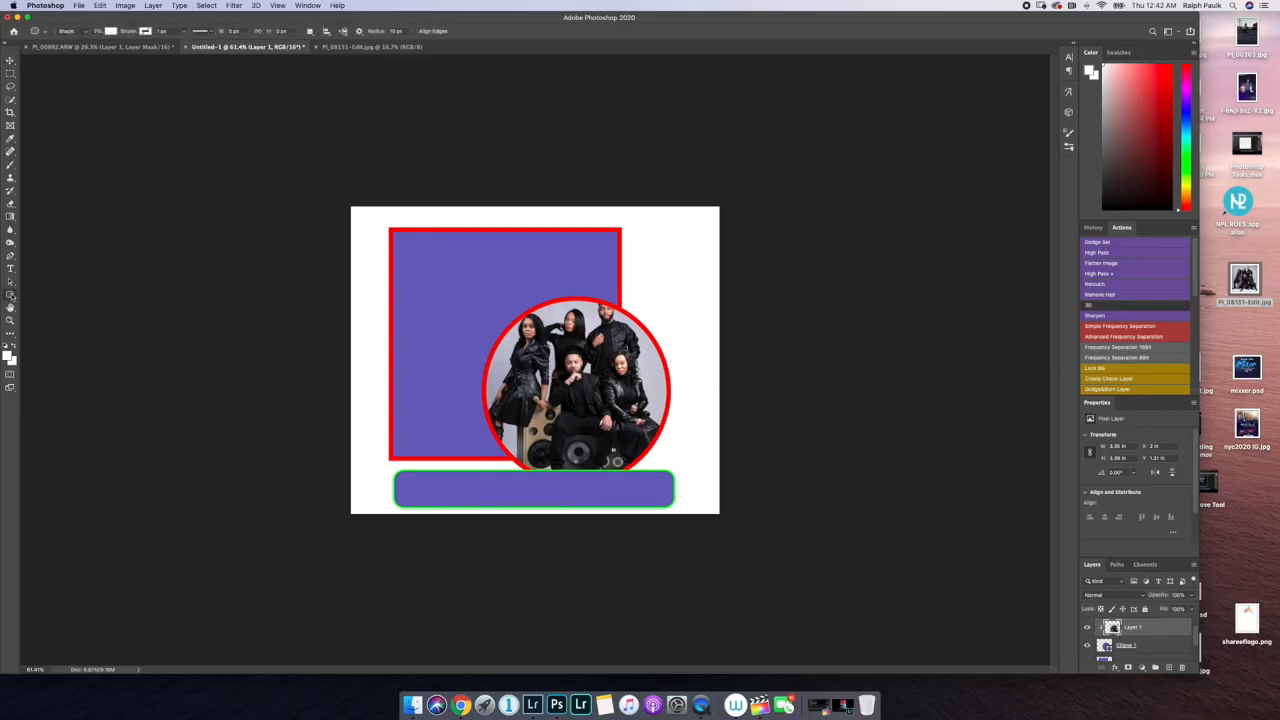
pyautogui.rightClick(12, 296)
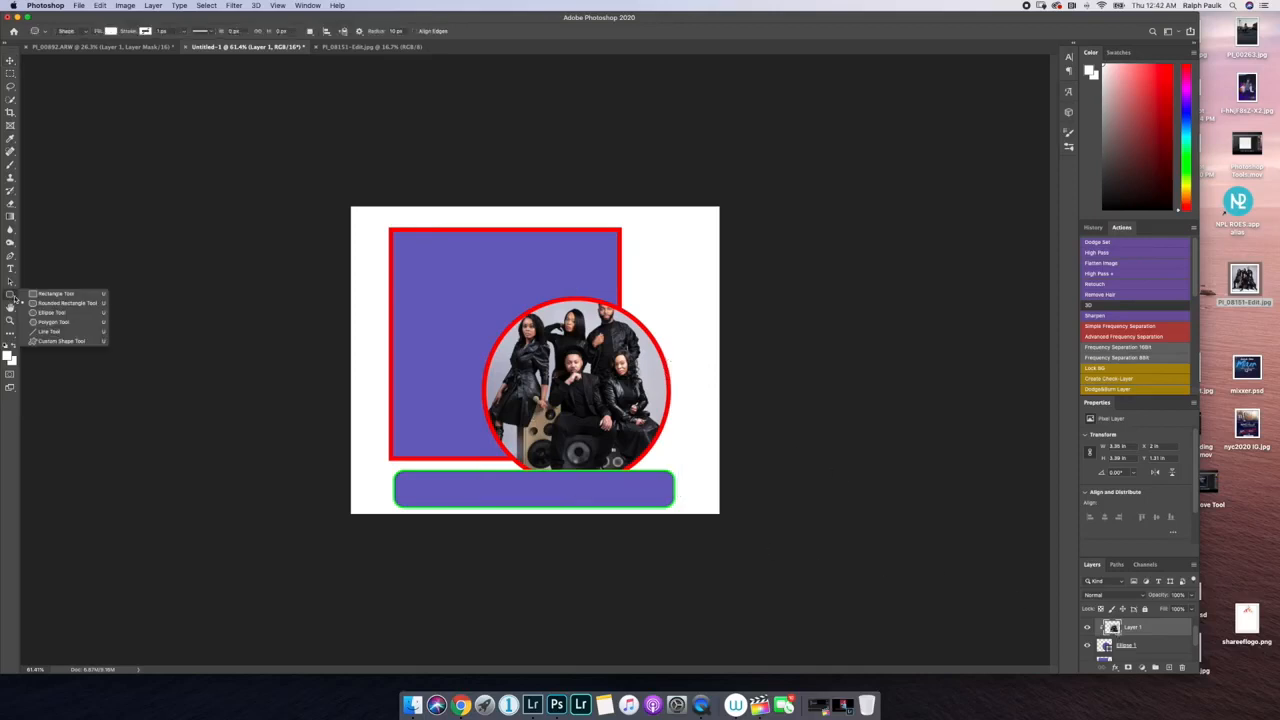
pyautogui.click(49, 341)
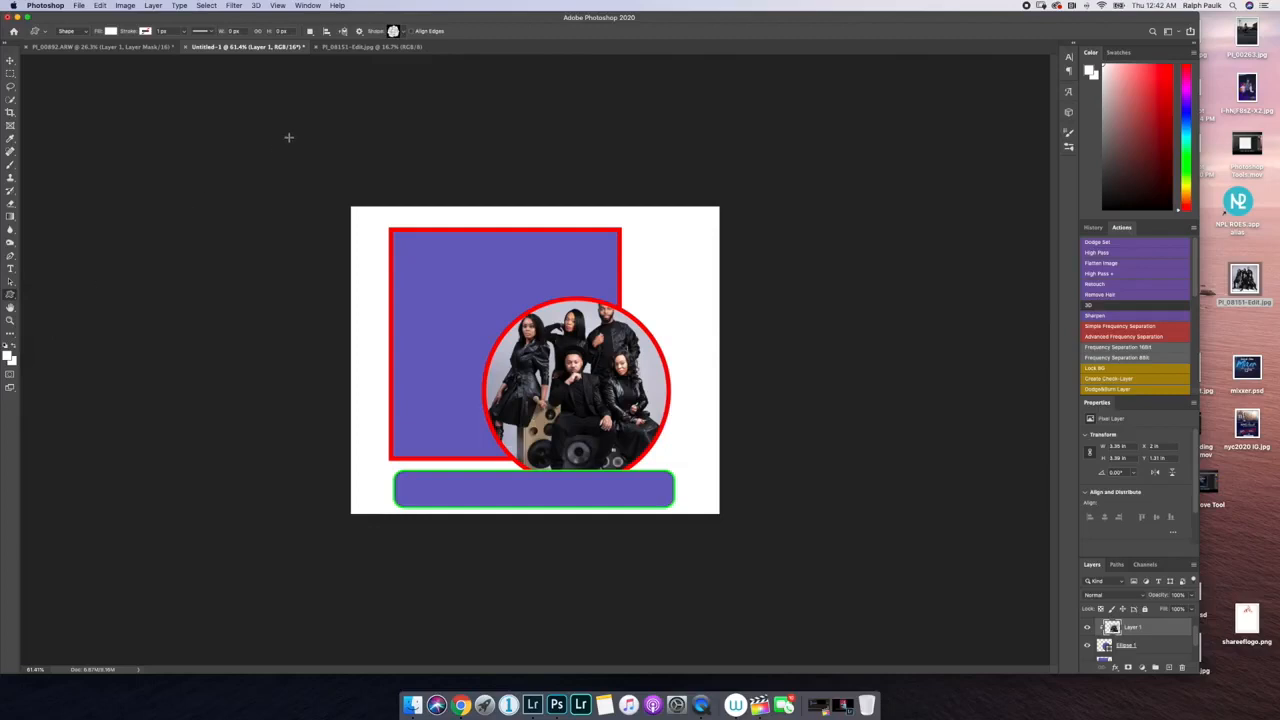
pyautogui.click(405, 32)
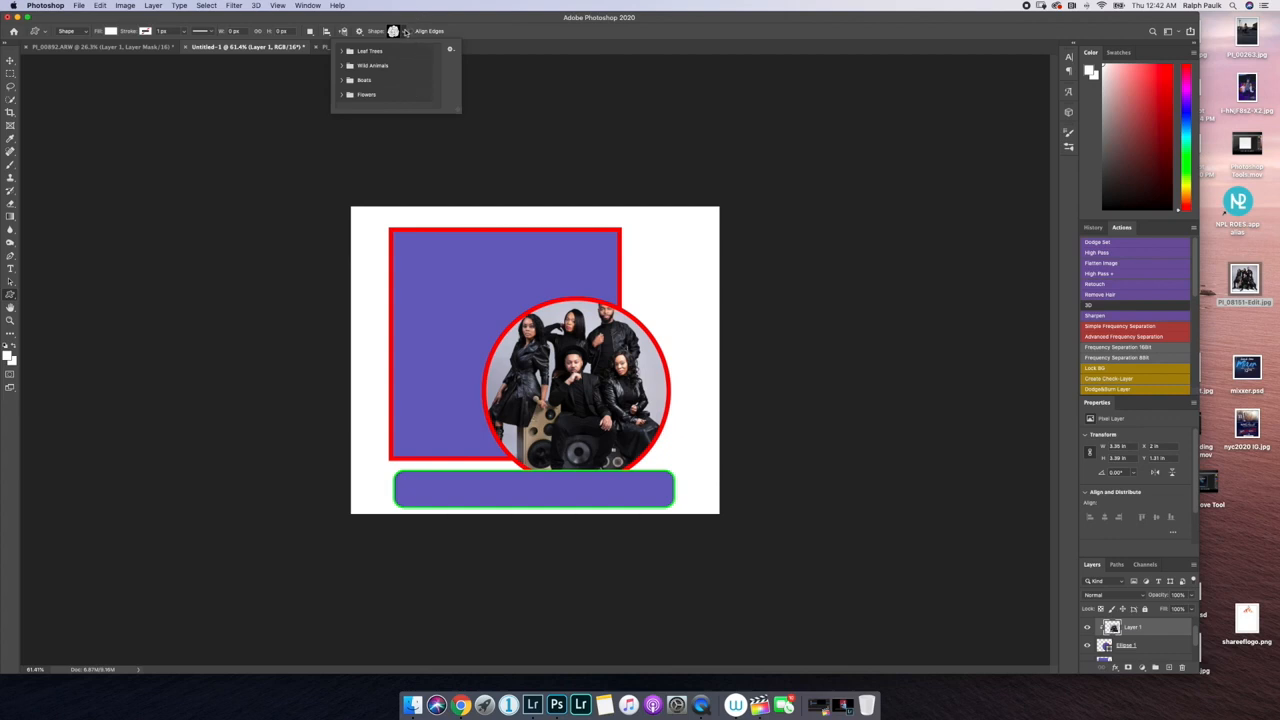
pyautogui.click(449, 48)
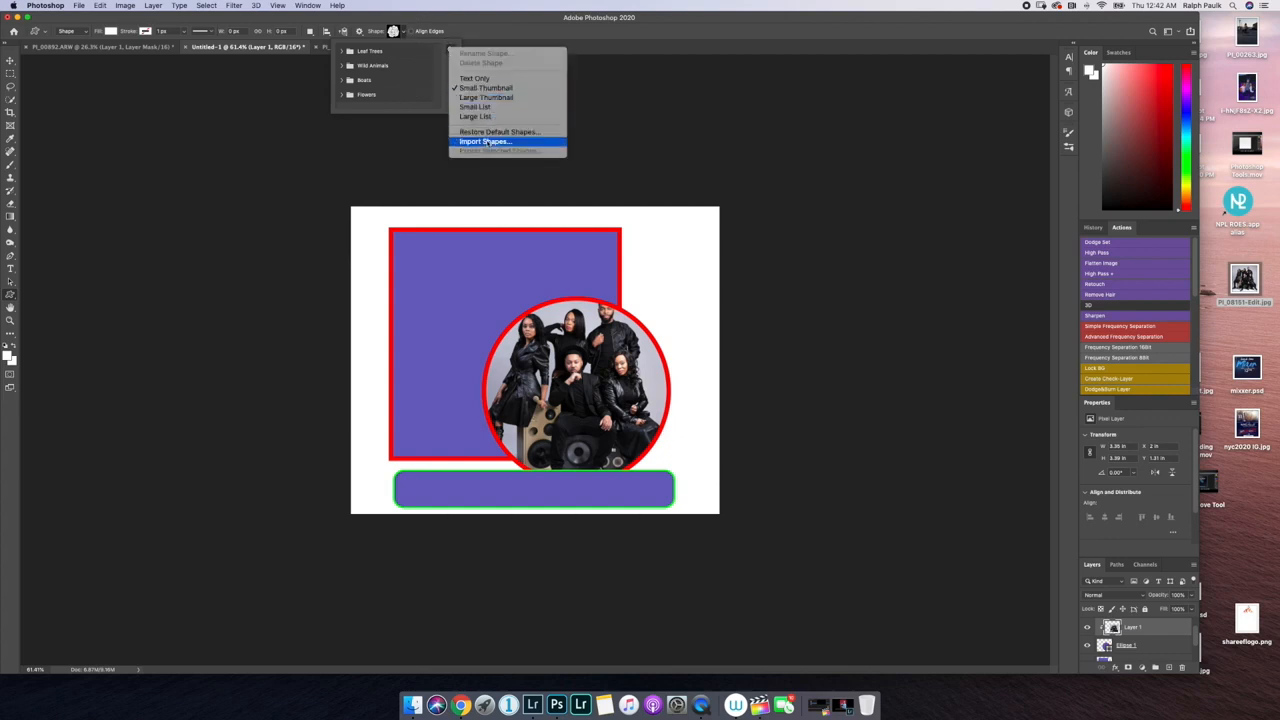
pyautogui.click(589, 25)
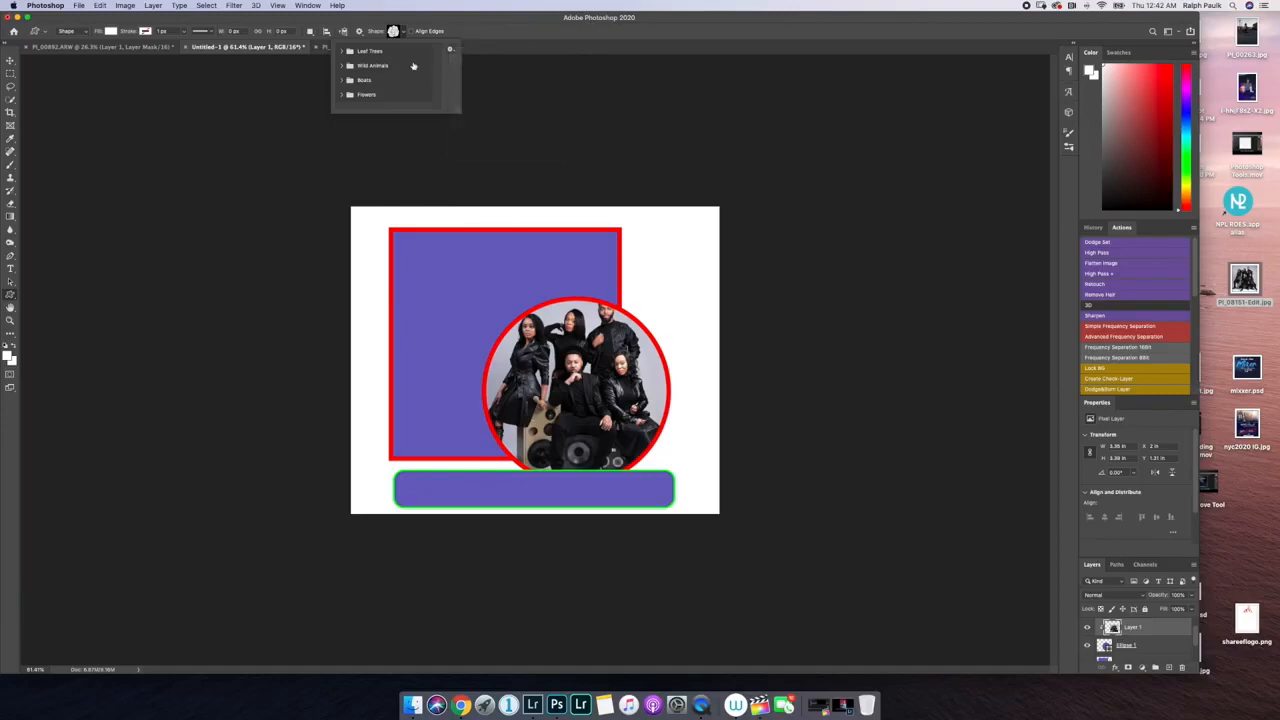
pyautogui.click(466, 17)
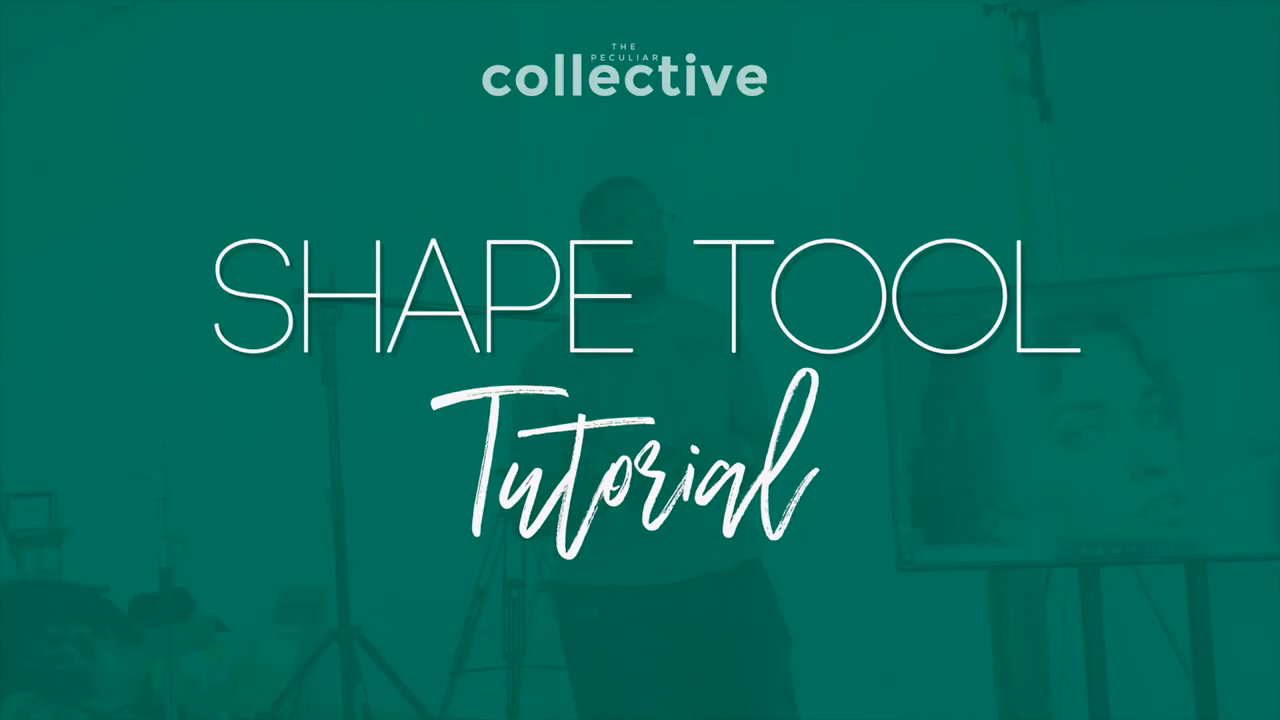